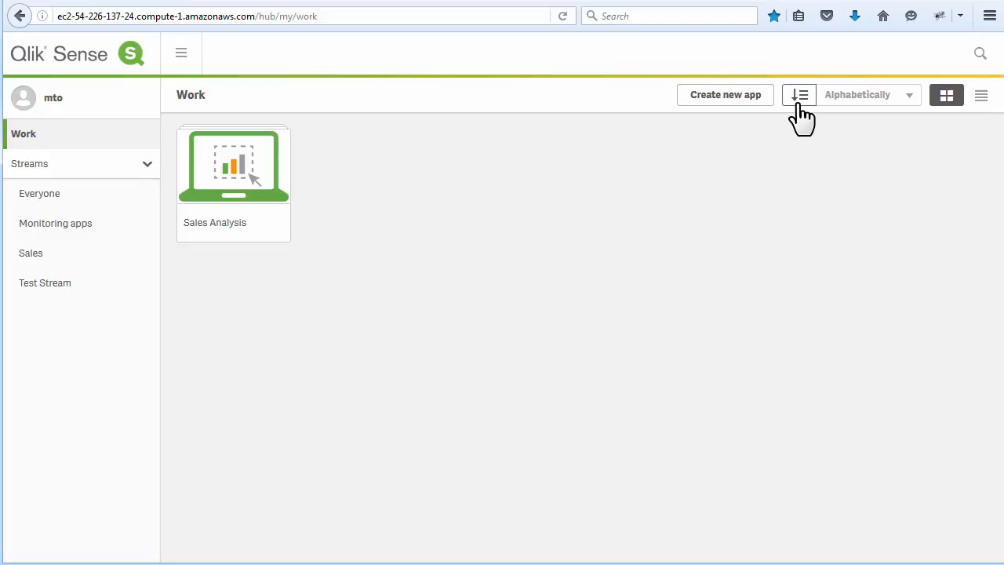
- Preview the hub's apps in list view, restore grid view, and check the hub's Dev Hub, Help and About options
{"action": "left_click", "coordinate": [981, 95]}
{"action": "left_click", "coordinate": [947, 95]}
{"action": "left_click", "coordinate": [187, 53]}
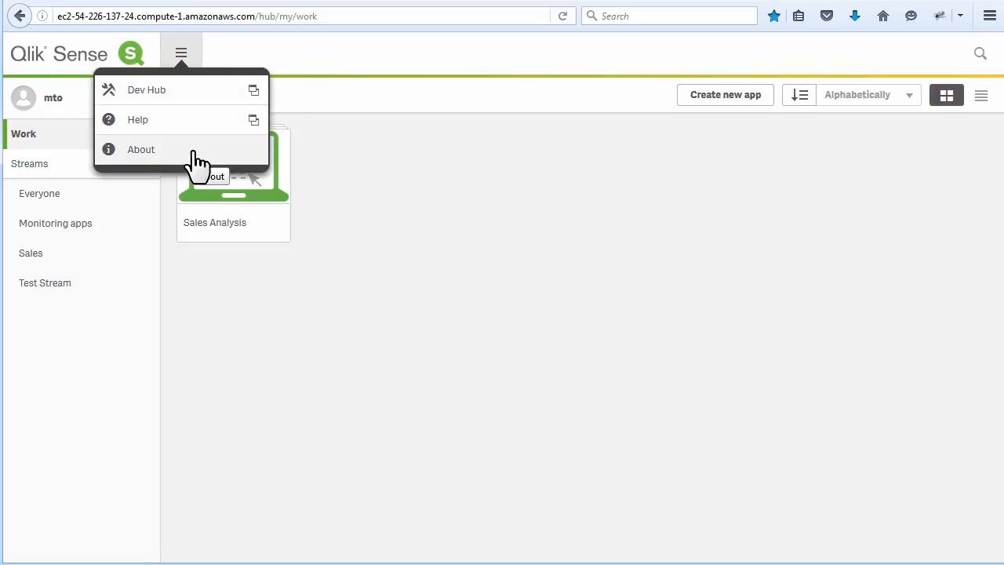
{"action": "left_click", "coordinate": [392, 222]}
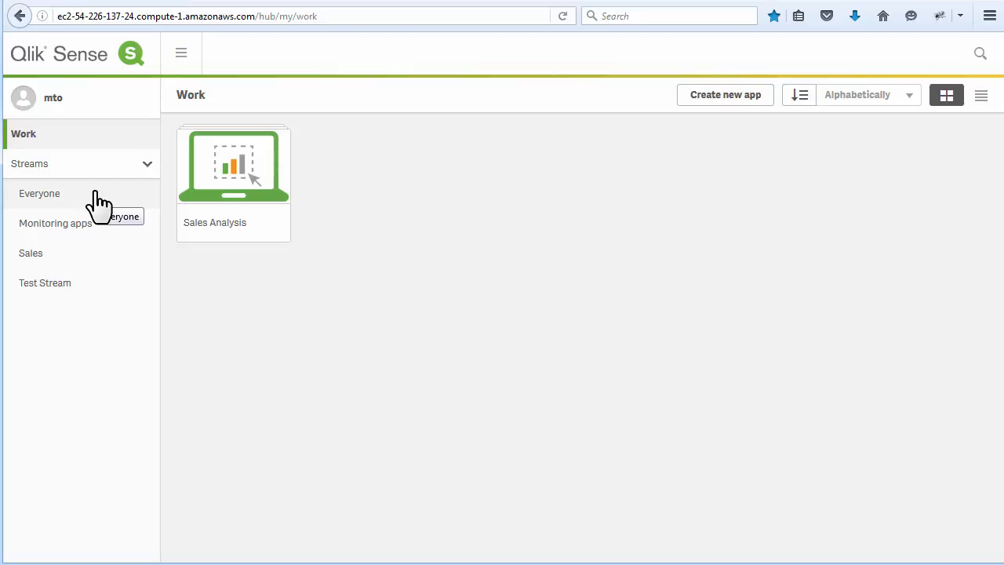
- Open the Consumer Goods Sales(1) app from the Sales stream and look through its base, published and personal sheets
{"action": "left_click", "coordinate": [76, 269]}
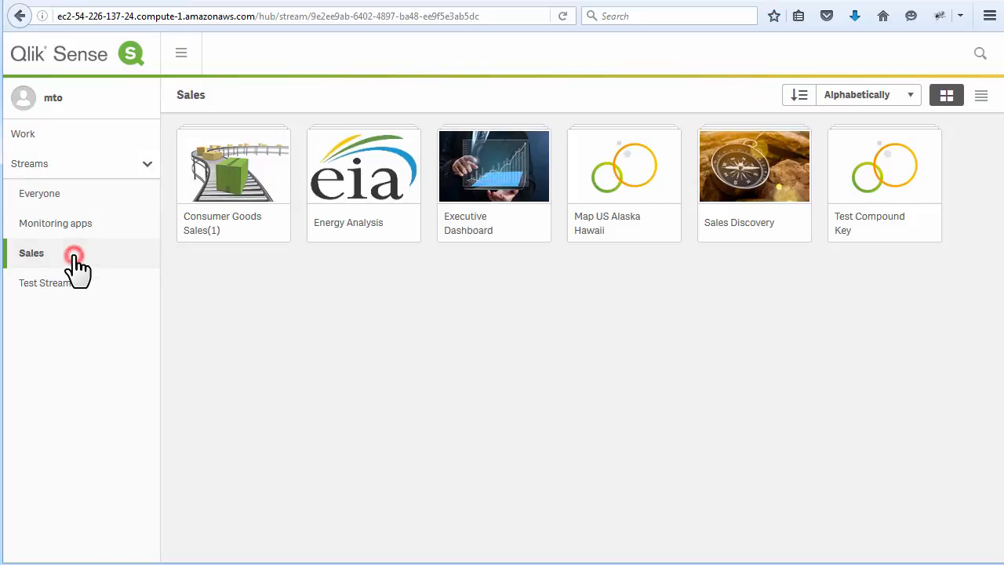
{"action": "left_click", "coordinate": [246, 197]}
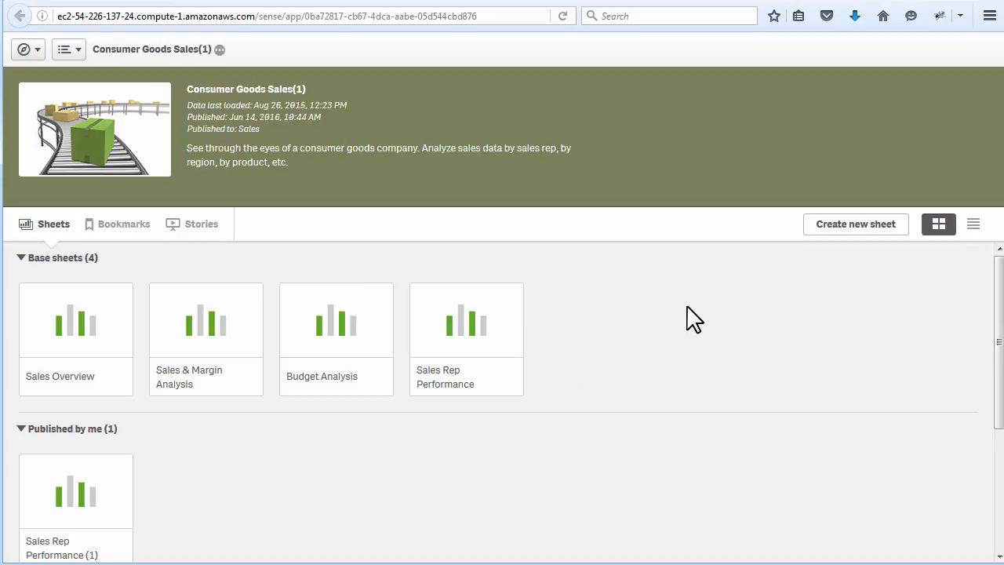
{"action": "scroll", "coordinate": [628, 321], "scroll_direction": "down", "scroll_amount": 1}
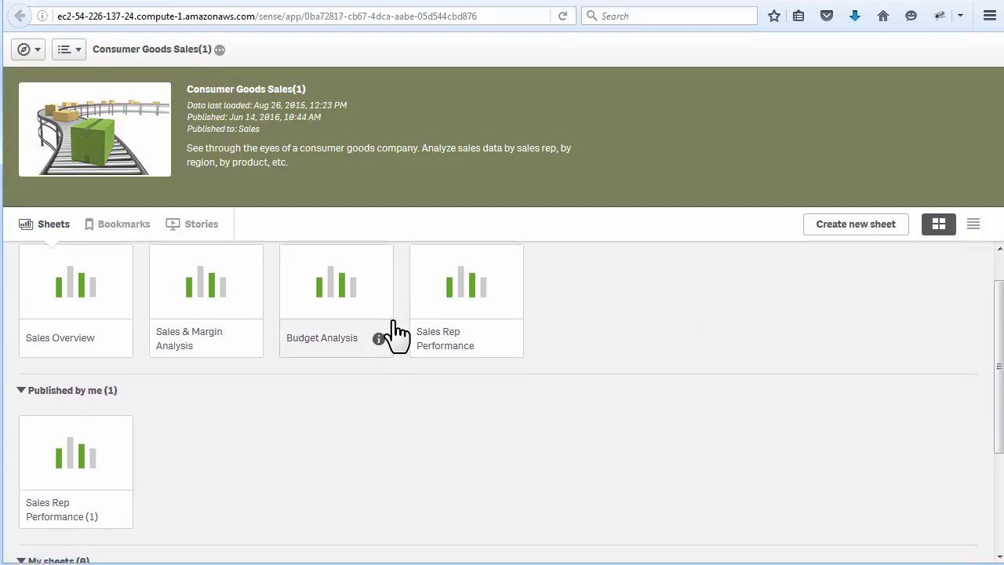
{"action": "scroll", "coordinate": [470, 342], "scroll_direction": "up", "scroll_amount": 1}
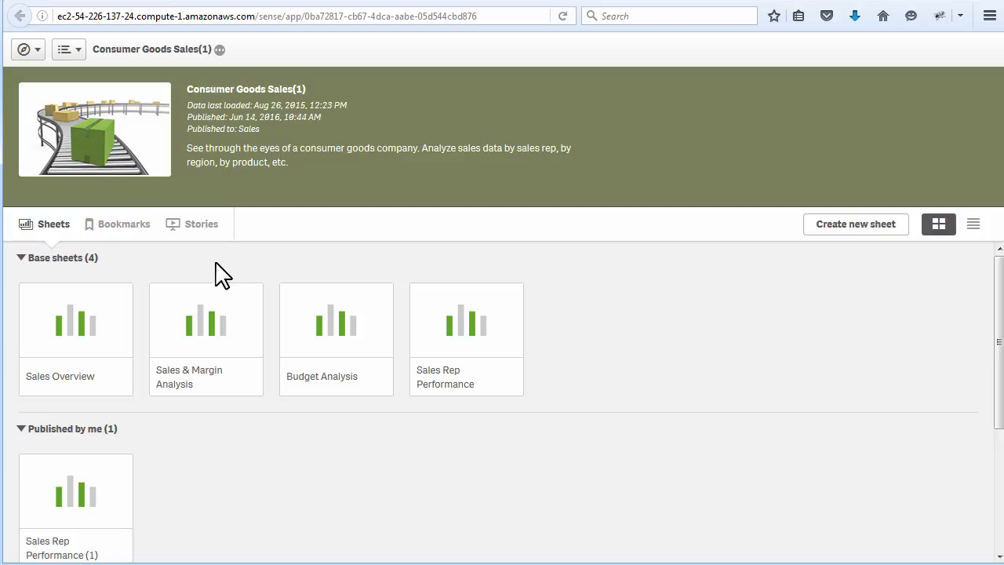
{"action": "scroll", "coordinate": [188, 330], "scroll_direction": "down", "scroll_amount": 1}
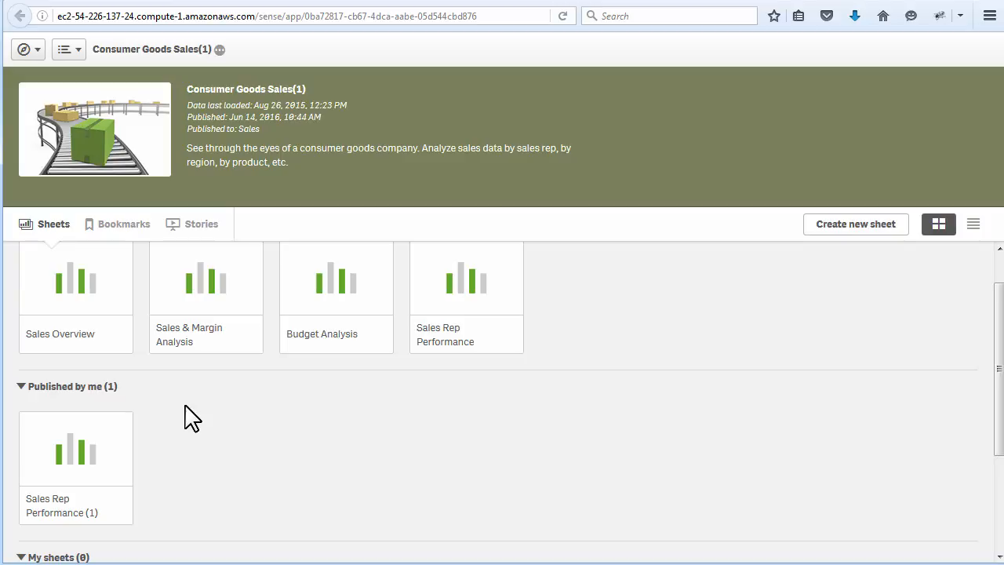
{"action": "scroll", "coordinate": [188, 418], "scroll_direction": "down", "scroll_amount": 3}
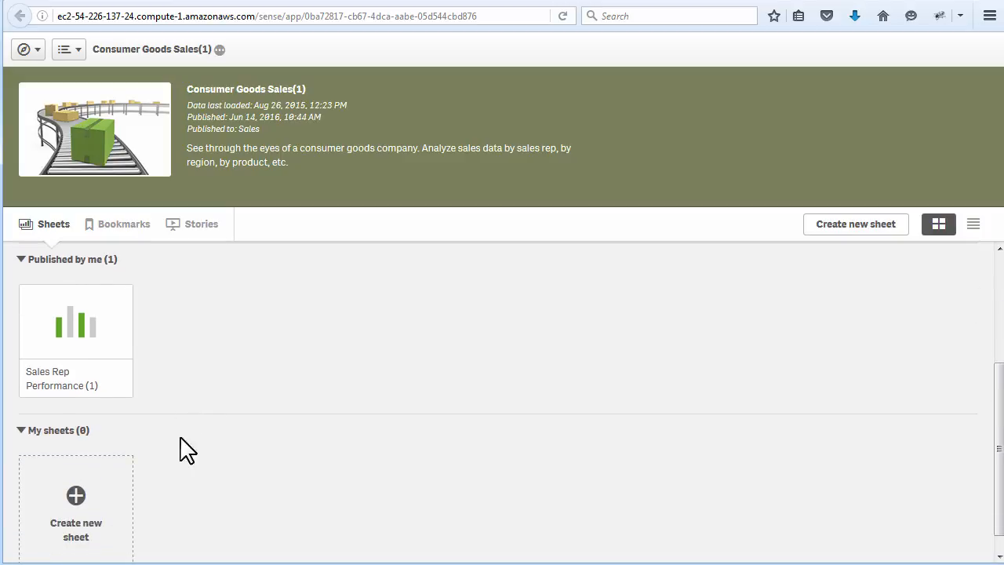
{"action": "scroll", "coordinate": [168, 467], "scroll_direction": "down", "scroll_amount": 1}
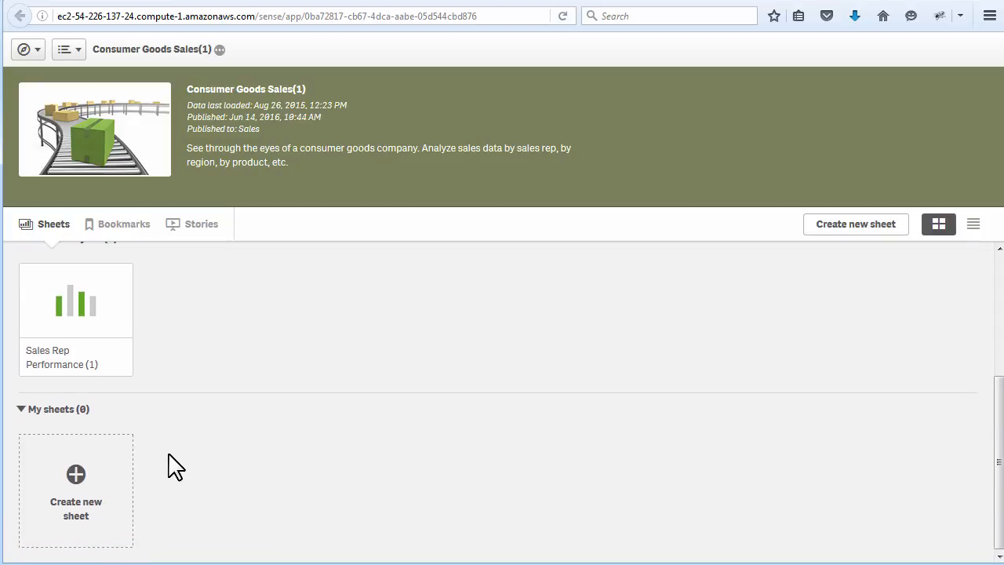
- Apply the app's saved Sales Rep Performance bookmark and return to the app overview
{"action": "left_click", "coordinate": [117, 227]}
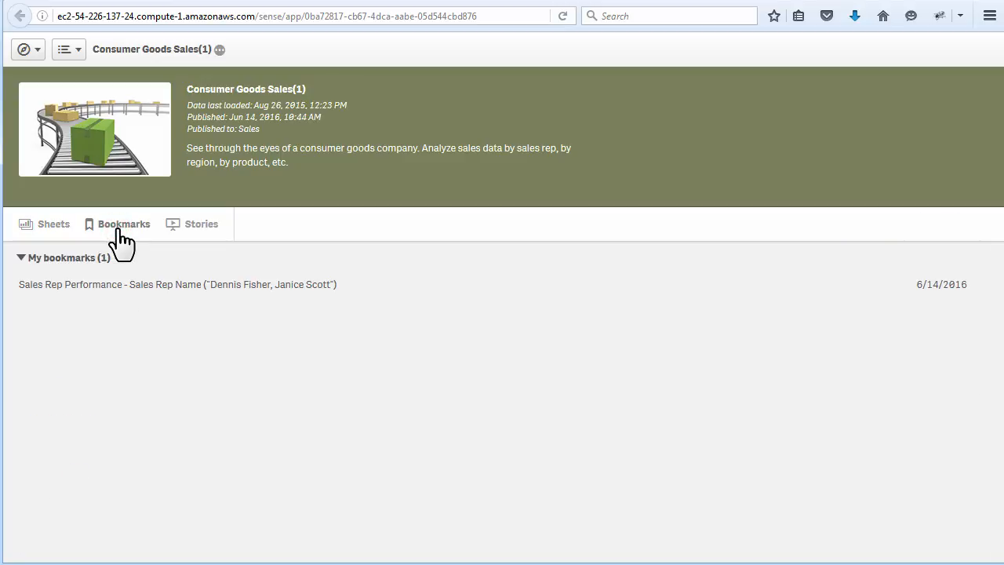
{"action": "left_click", "coordinate": [122, 286]}
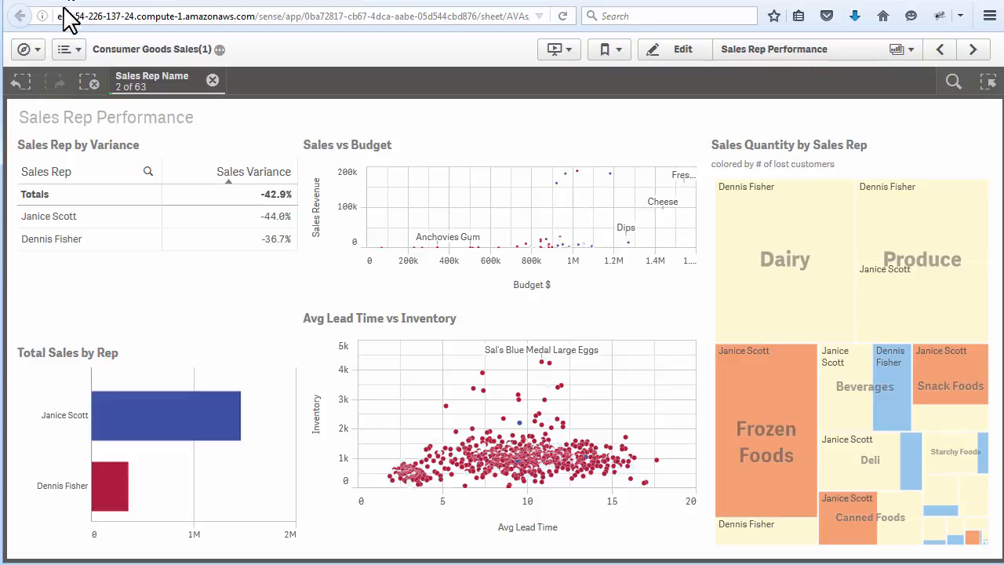
{"action": "left_click", "coordinate": [32, 49]}
{"action": "left_click", "coordinate": [50, 82]}
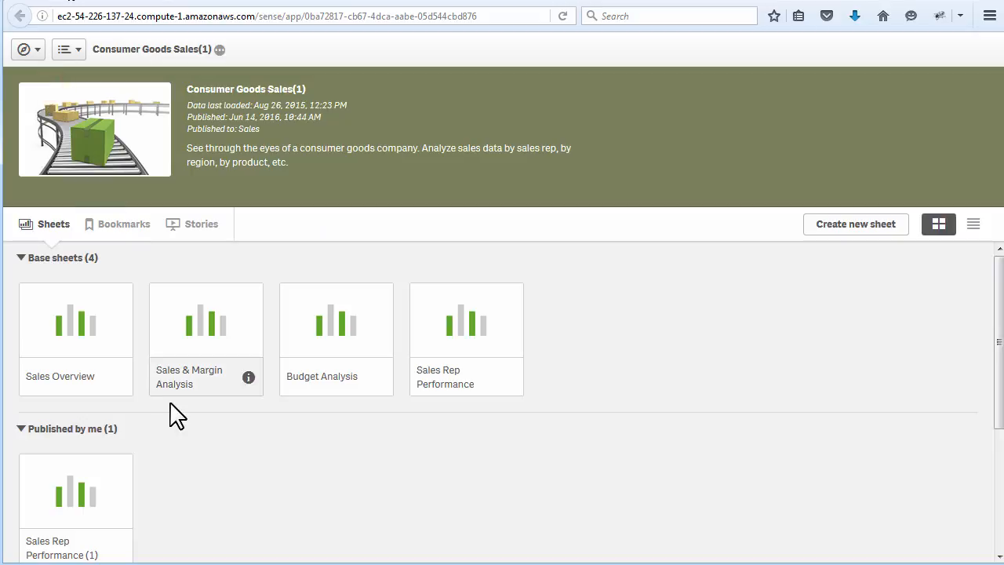
- Show the app's stories, and hide and redisplay the app details banner
{"action": "left_click", "coordinate": [192, 216]}
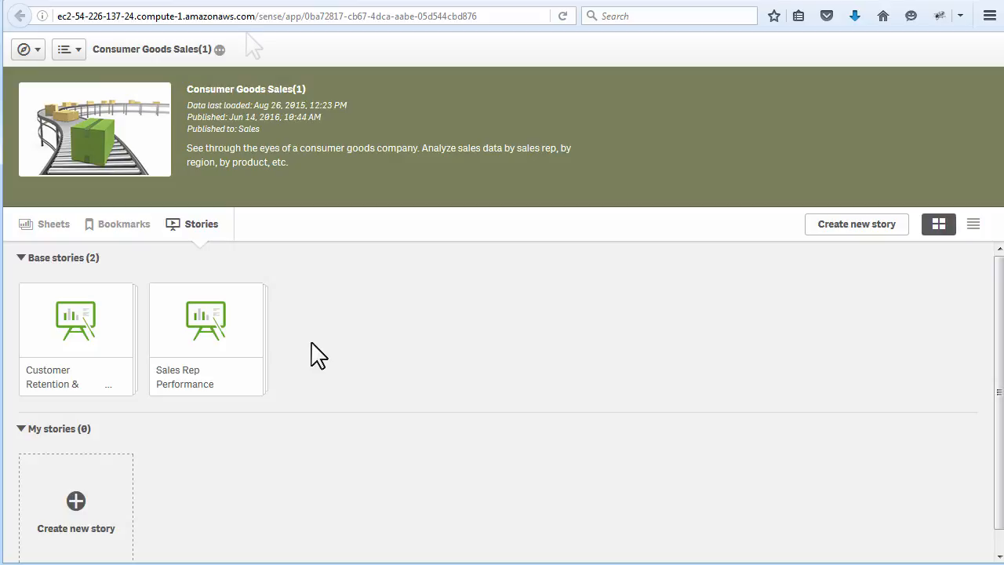
{"action": "left_click", "coordinate": [198, 48]}
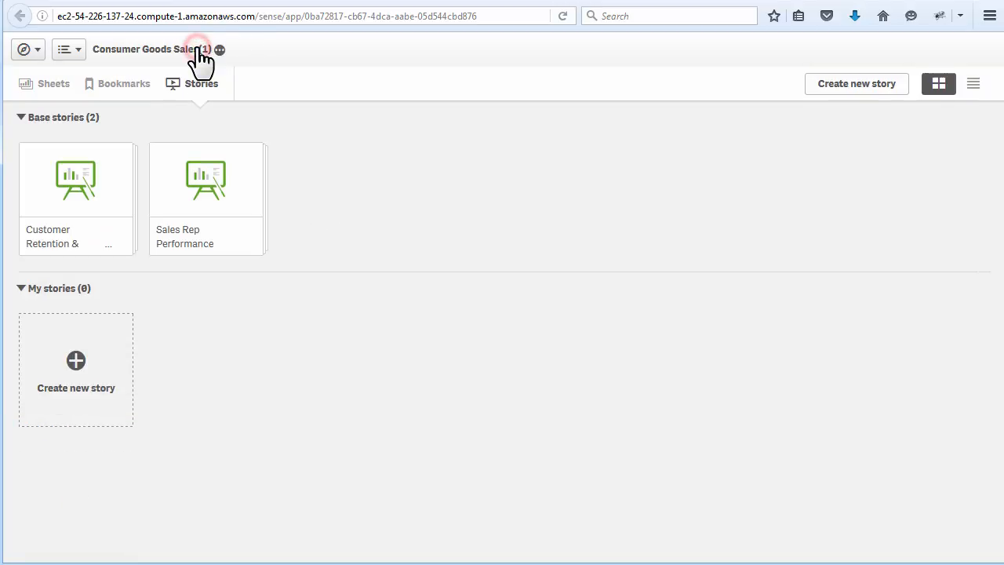
{"action": "left_click", "coordinate": [199, 50]}
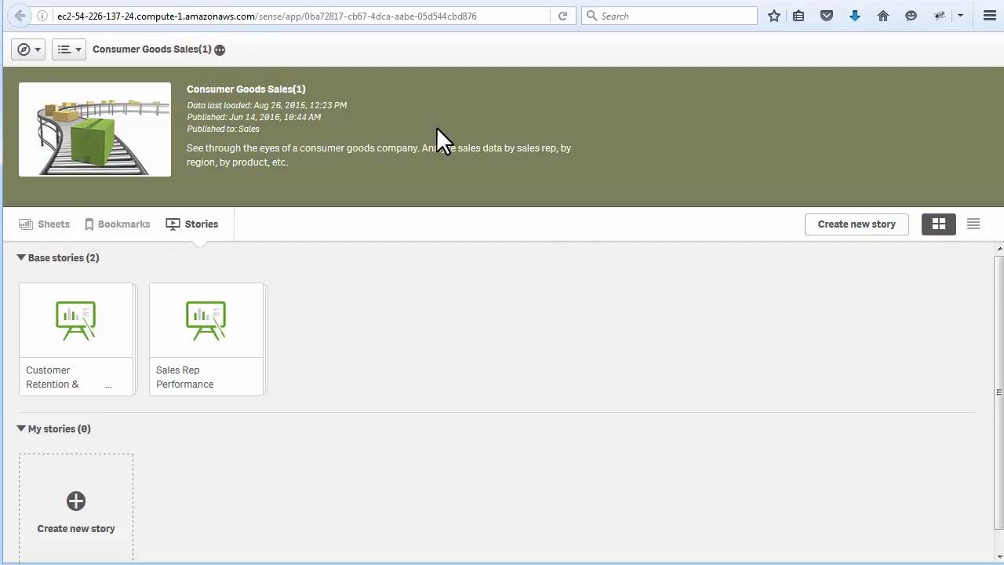
- View the stories and sheets in list layout and return the sheets to grid layout
{"action": "left_click", "coordinate": [973, 225]}
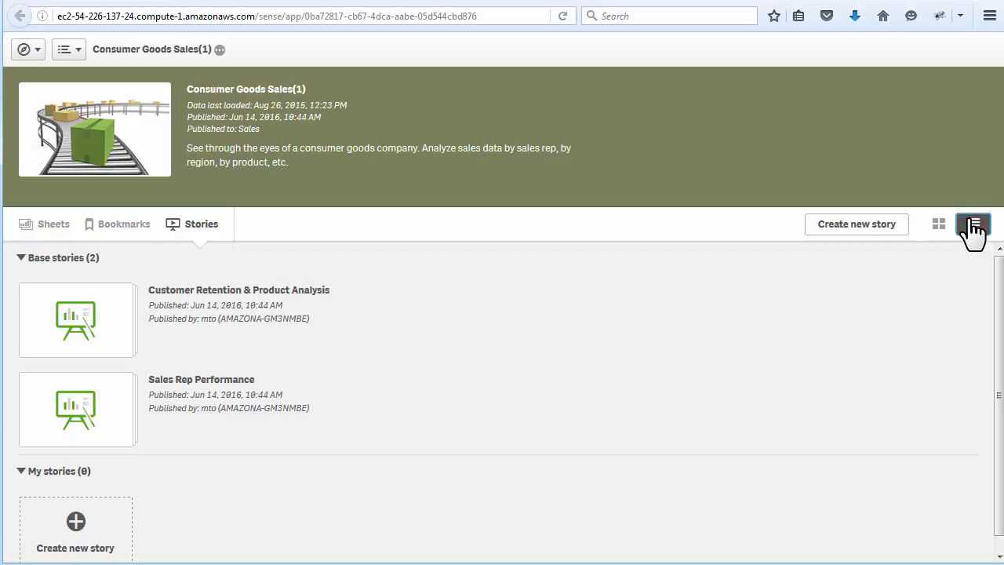
{"action": "left_click", "coordinate": [70, 225]}
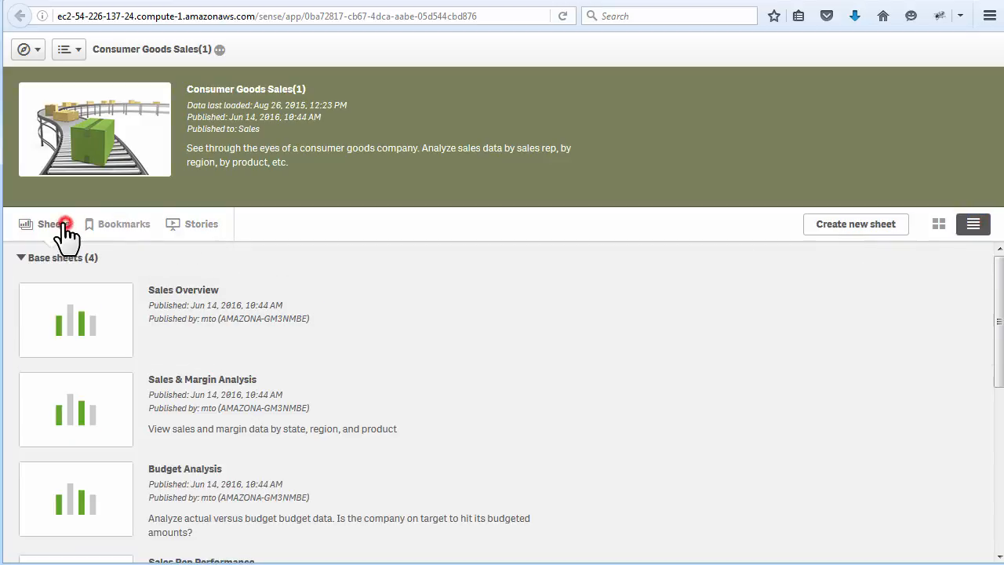
{"action": "left_click", "coordinate": [939, 225]}
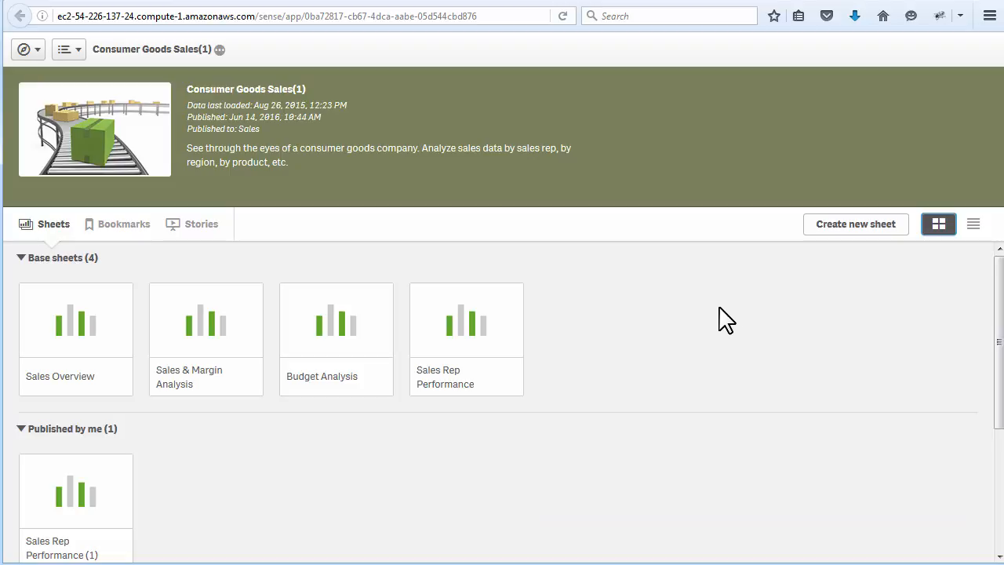
- Open the Sales Rep Performance sheet and clear its Sales Rep Name selection
{"action": "left_click", "coordinate": [423, 343]}
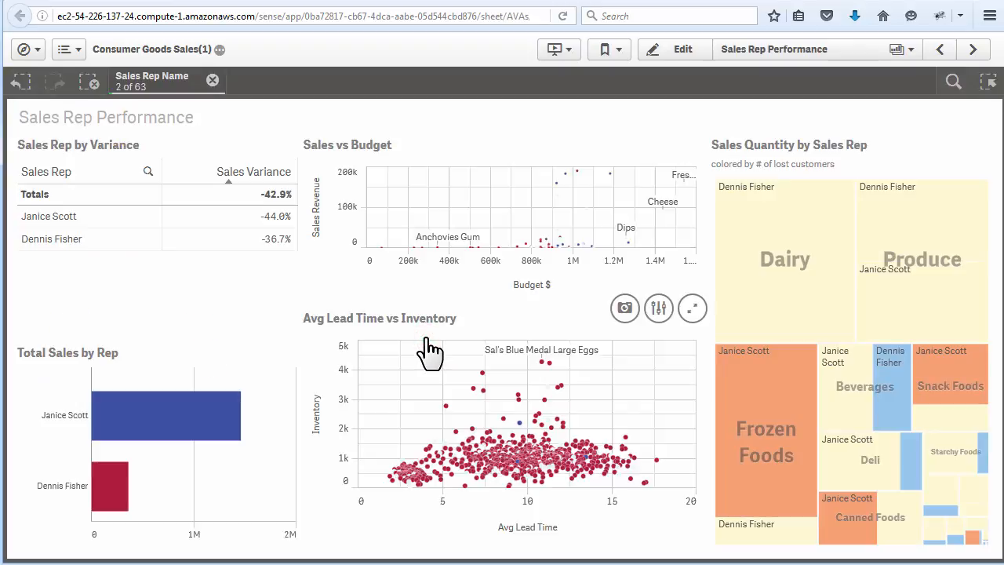
{"action": "left_click", "coordinate": [212, 81]}
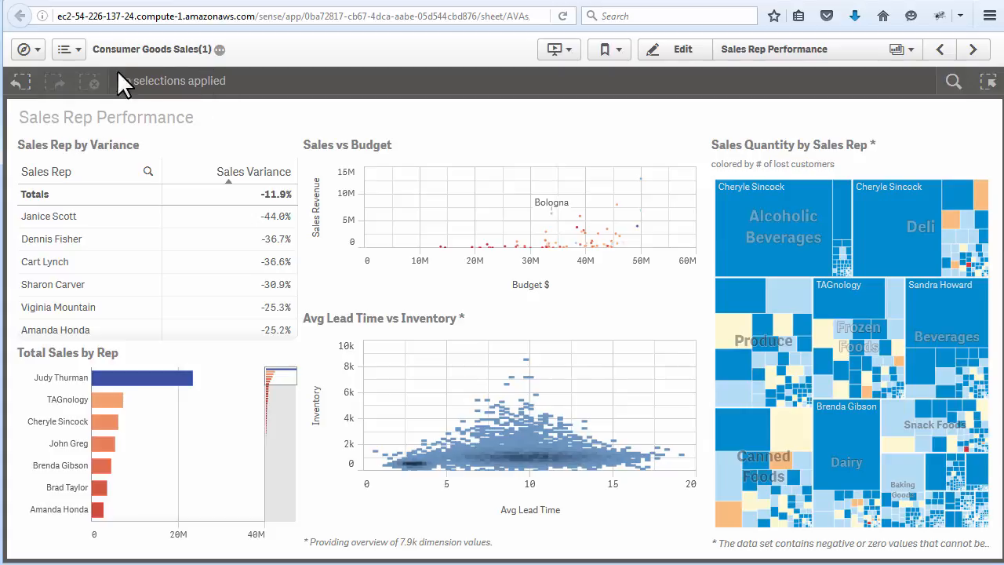
- Check the sheet's navigation choices, its export and duplicate options, and the app details
{"action": "left_click", "coordinate": [44, 57]}
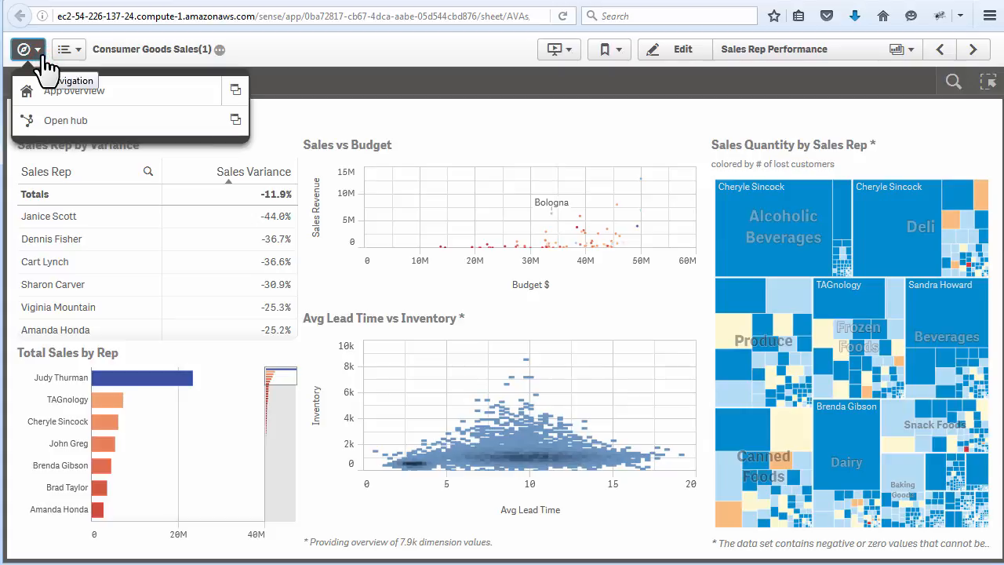
{"action": "left_click", "coordinate": [78, 55]}
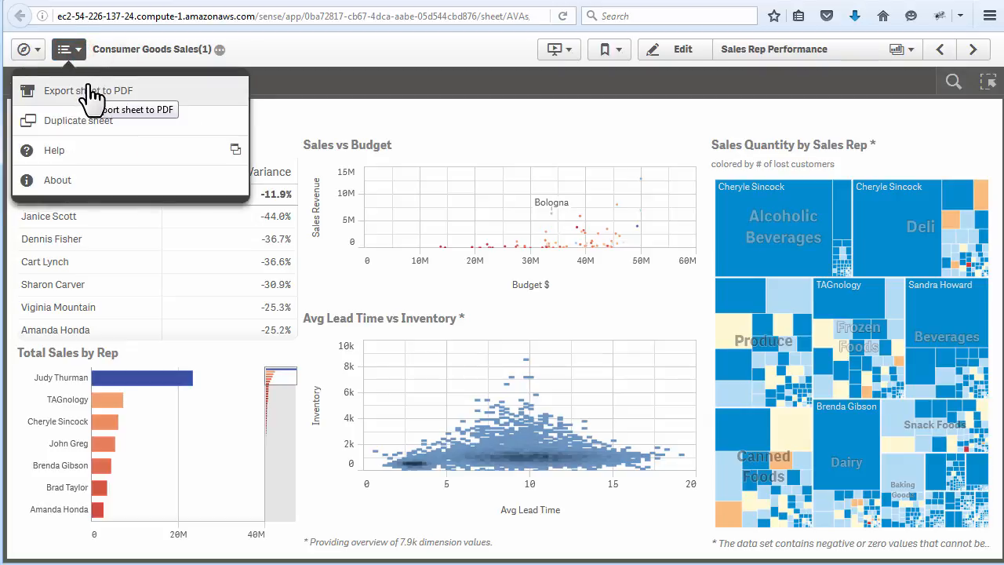
{"action": "left_click", "coordinate": [212, 50]}
{"action": "left_click", "coordinate": [220, 49]}
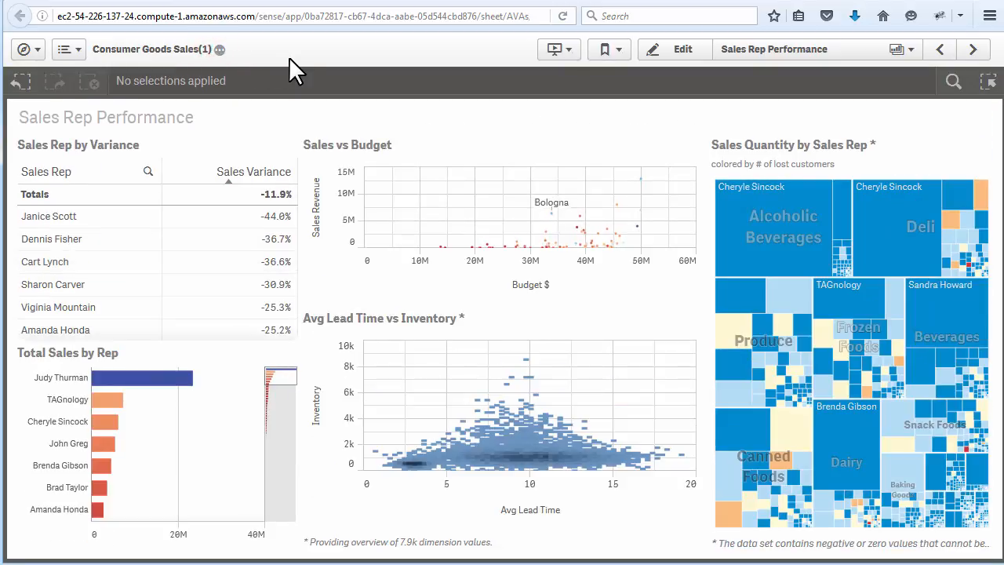
- Review the app's stories, bookmarks and sheets from within the Sales Rep Performance sheet
{"action": "left_click", "coordinate": [556, 53]}
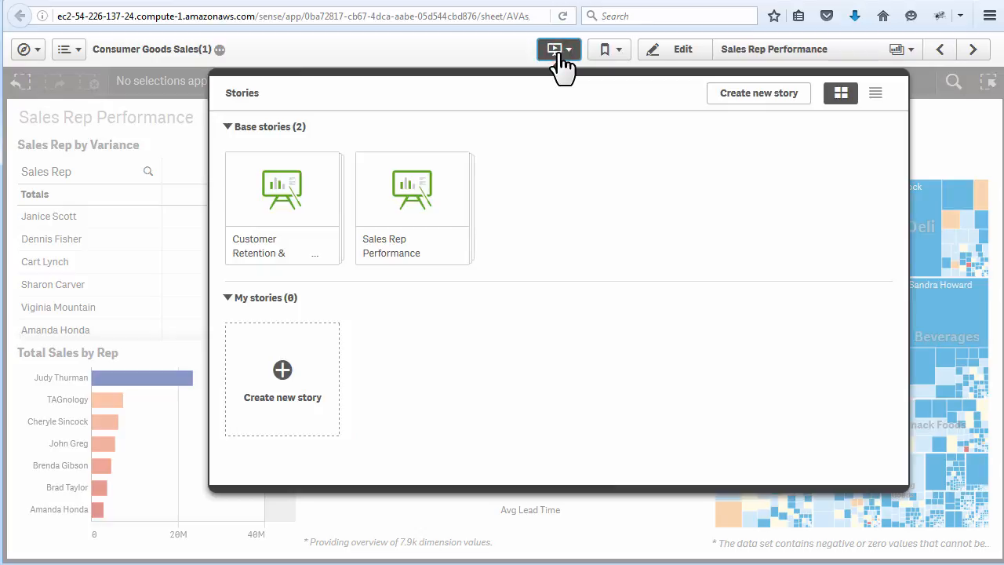
{"action": "left_click", "coordinate": [619, 47]}
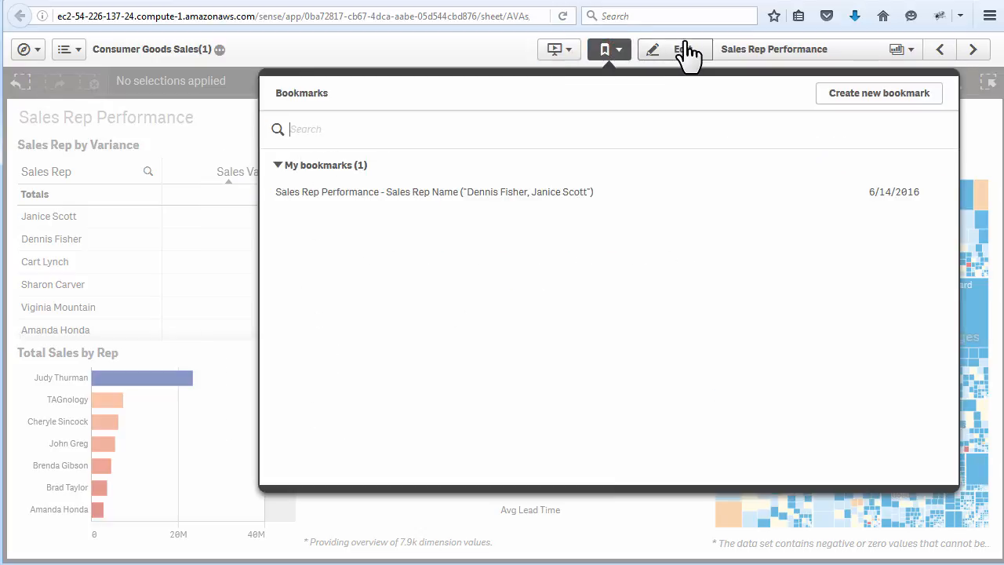
{"action": "left_click", "coordinate": [753, 55]}
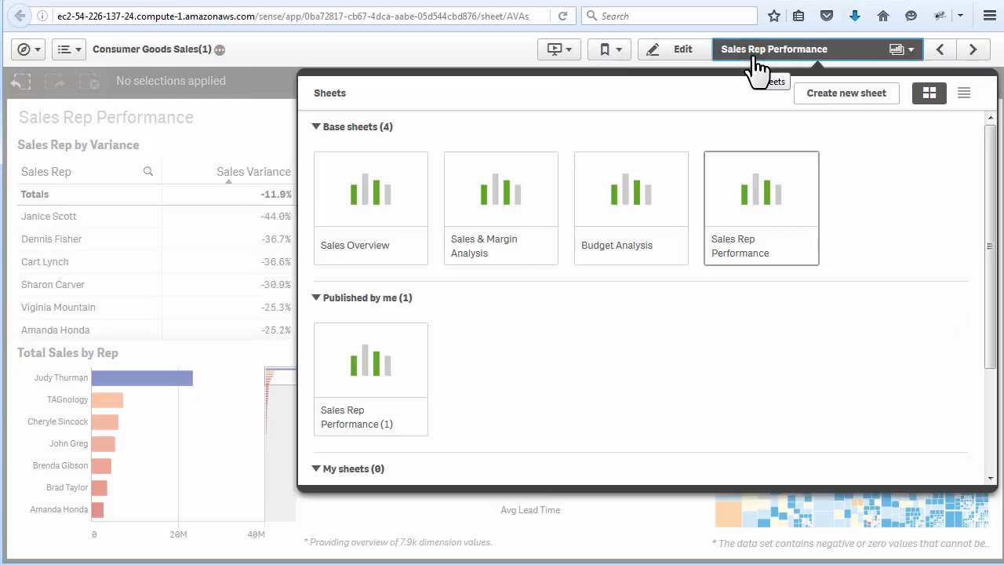
{"action": "left_click", "coordinate": [766, 66]}
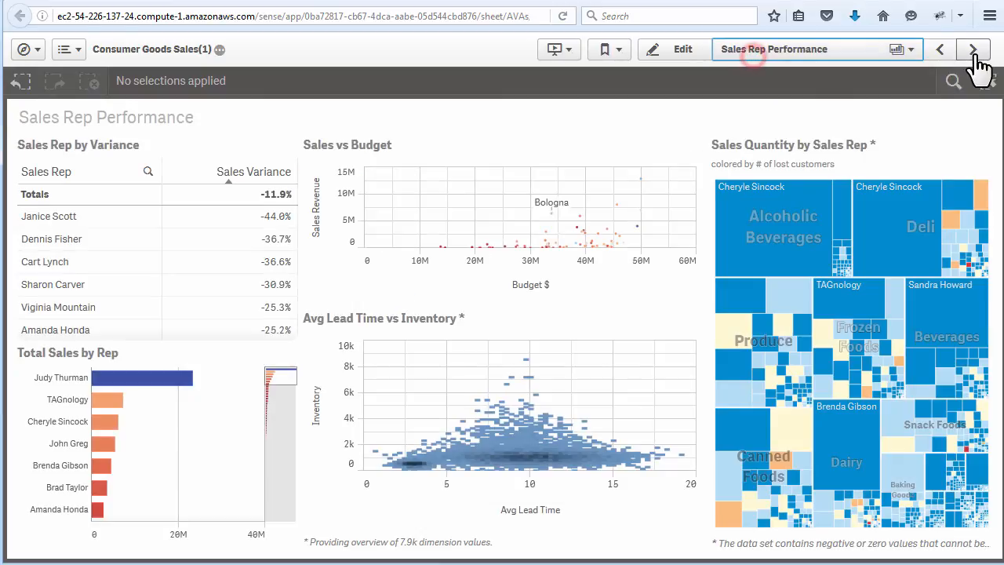
- View the next sheet, return to Sales Rep Performance, and enter and leave its edit mode
{"action": "left_click", "coordinate": [973, 52]}
{"action": "left_click", "coordinate": [941, 52]}
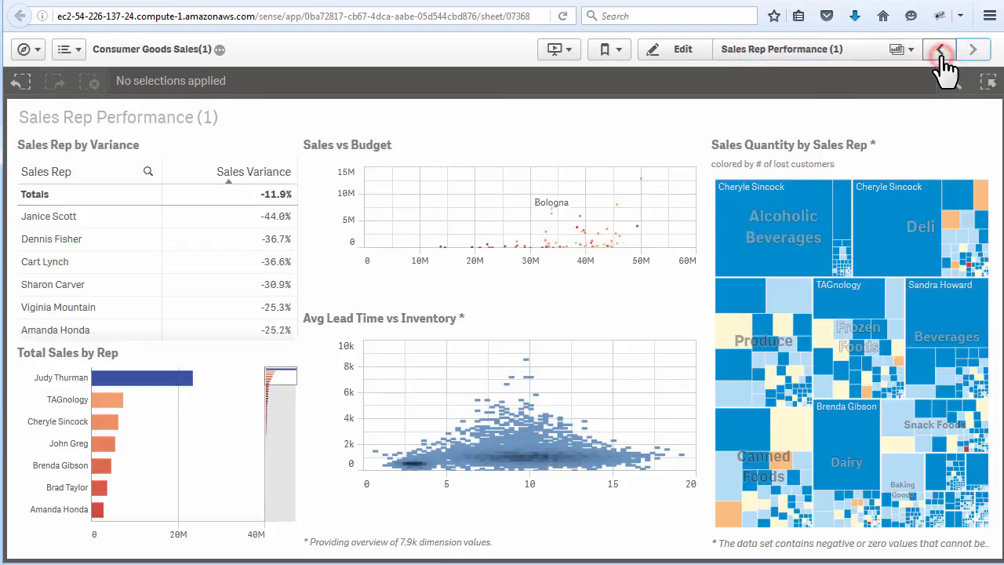
{"action": "left_click", "coordinate": [681, 52]}
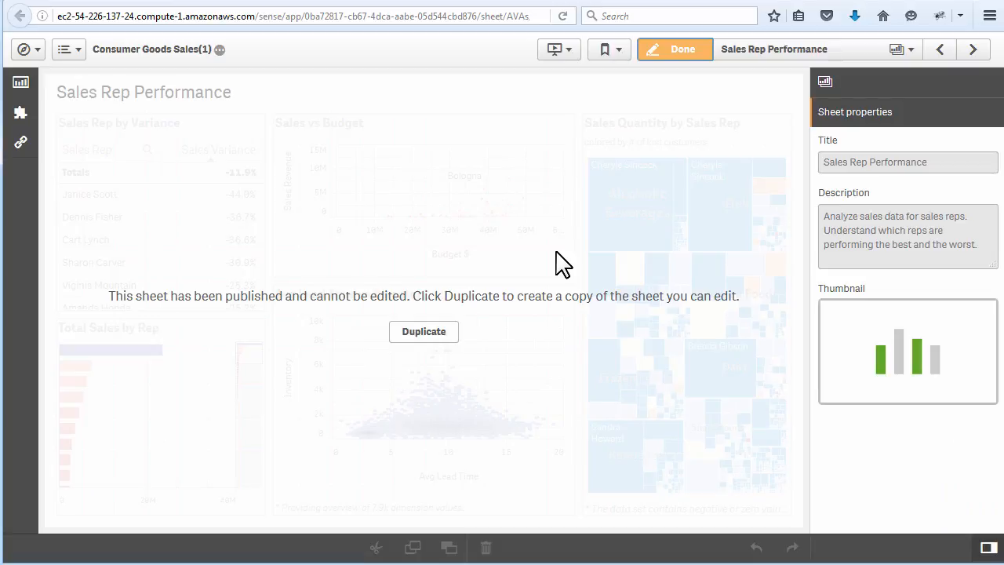
{"action": "left_click", "coordinate": [680, 48]}
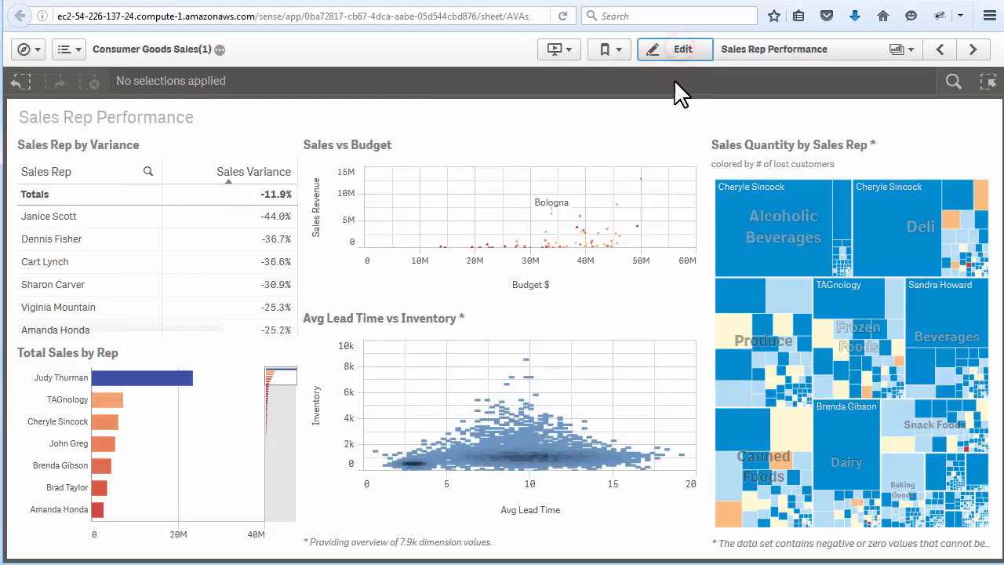
- Show and close the smart search and the selections tool with the app dimensions
{"action": "left_click", "coordinate": [953, 82]}
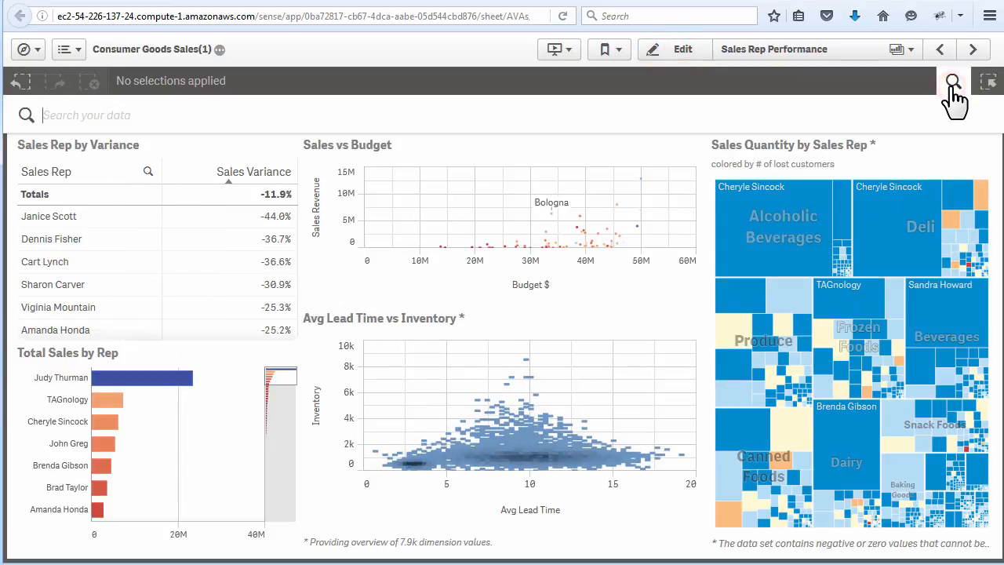
{"action": "left_click", "coordinate": [953, 81]}
{"action": "left_click", "coordinate": [987, 82]}
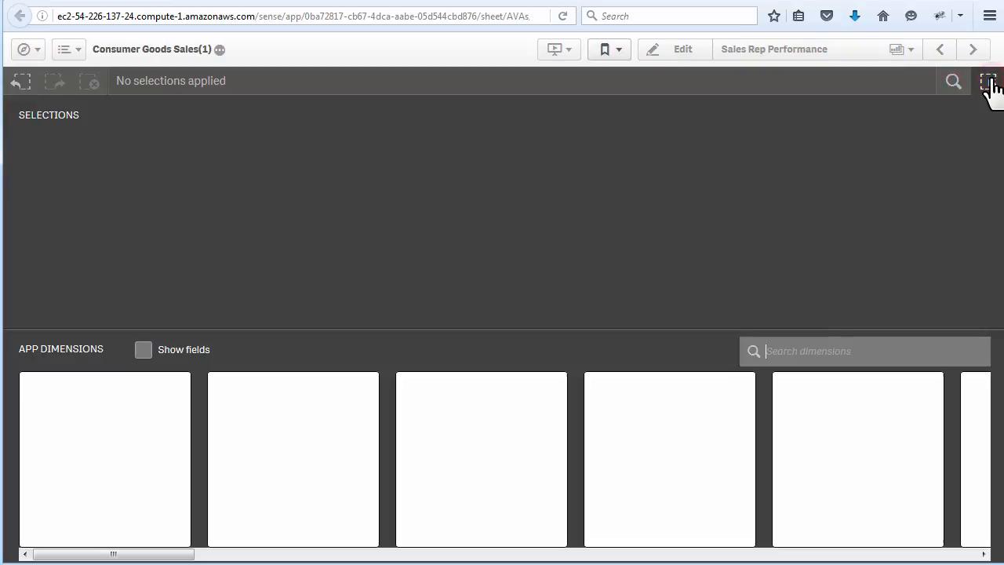
{"action": "left_click", "coordinate": [987, 81]}
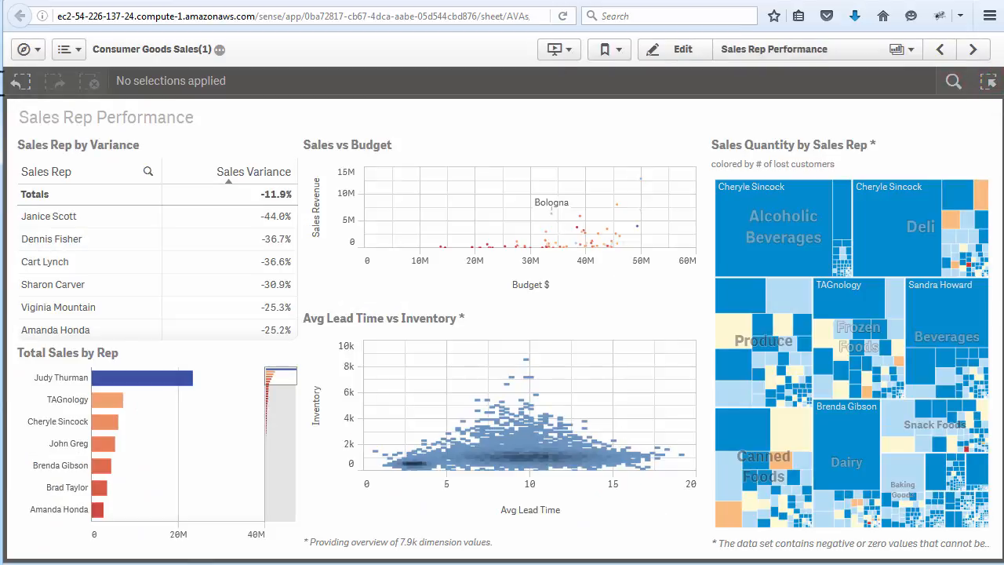
- Step back and forward through the selection history, review the Sales Rep Name selection options, and clear that selection
{"action": "left_click", "coordinate": [16, 84]}
{"action": "left_click", "coordinate": [48, 83]}
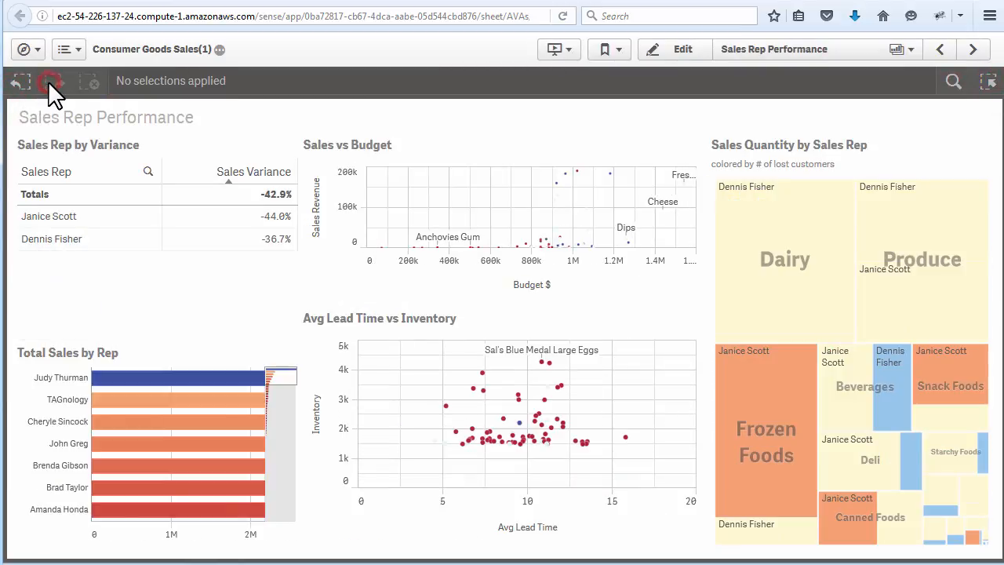
{"action": "left_click", "coordinate": [17, 81]}
{"action": "left_click", "coordinate": [149, 85]}
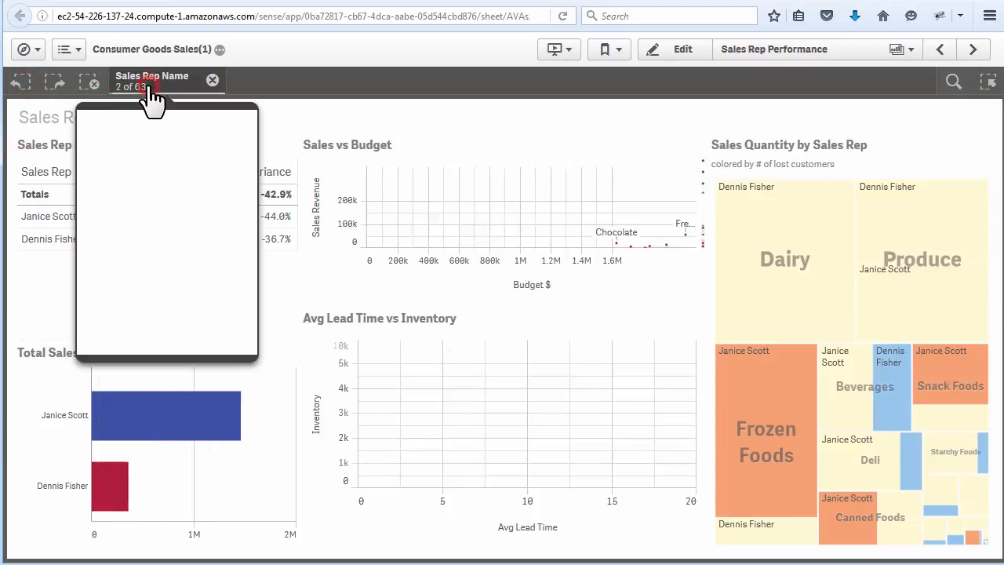
{"action": "left_click", "coordinate": [105, 129]}
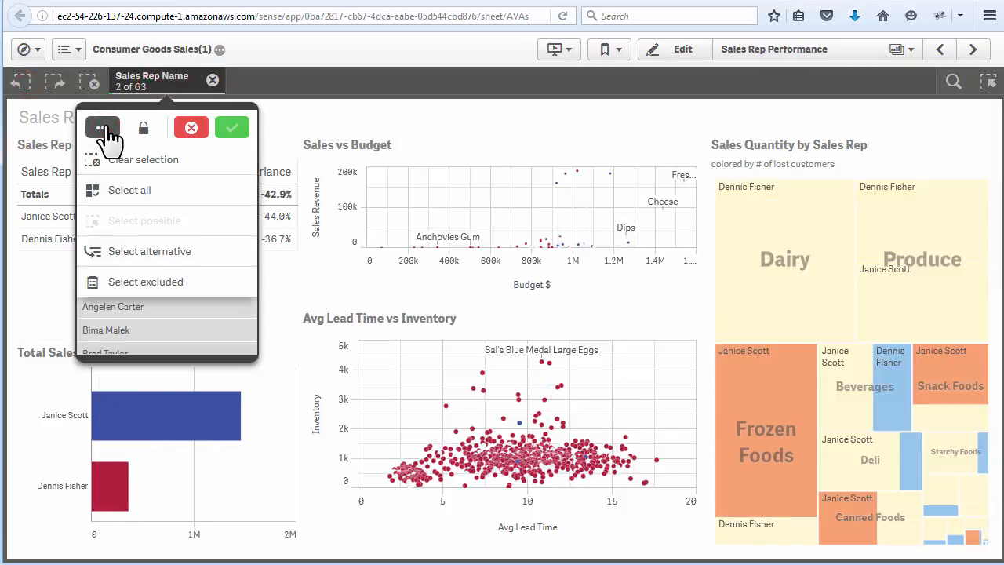
{"action": "left_click", "coordinate": [213, 81]}
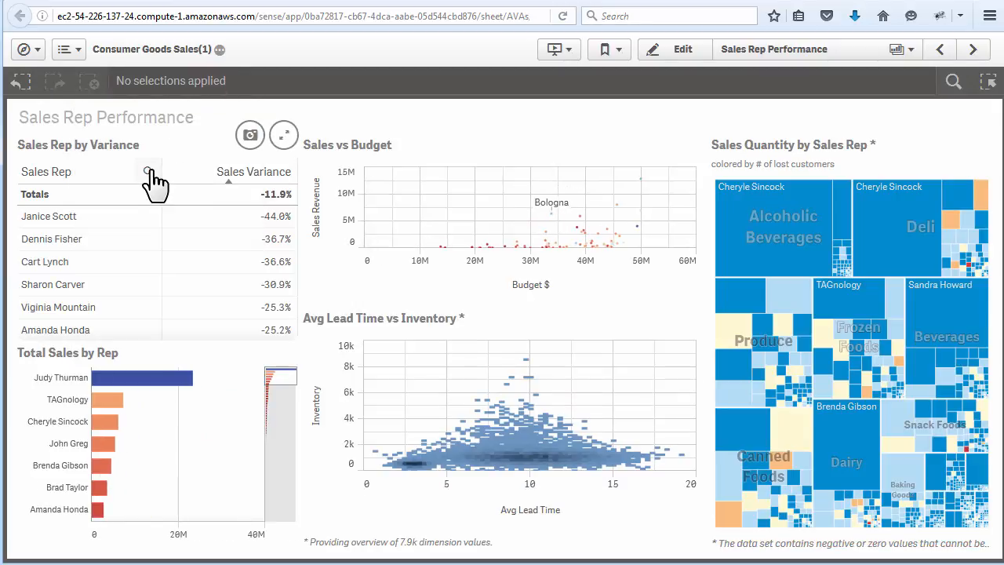
- Show and cancel the Sales Rep column search, and view Total Sales by Rep with its exploration options and in full screen
{"action": "left_click", "coordinate": [150, 172]}
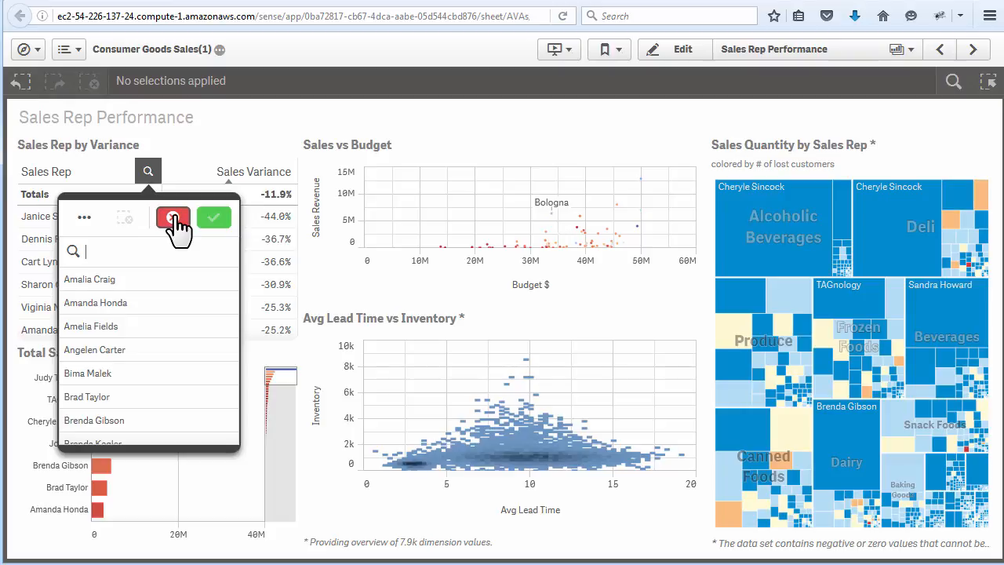
{"action": "left_click", "coordinate": [174, 219]}
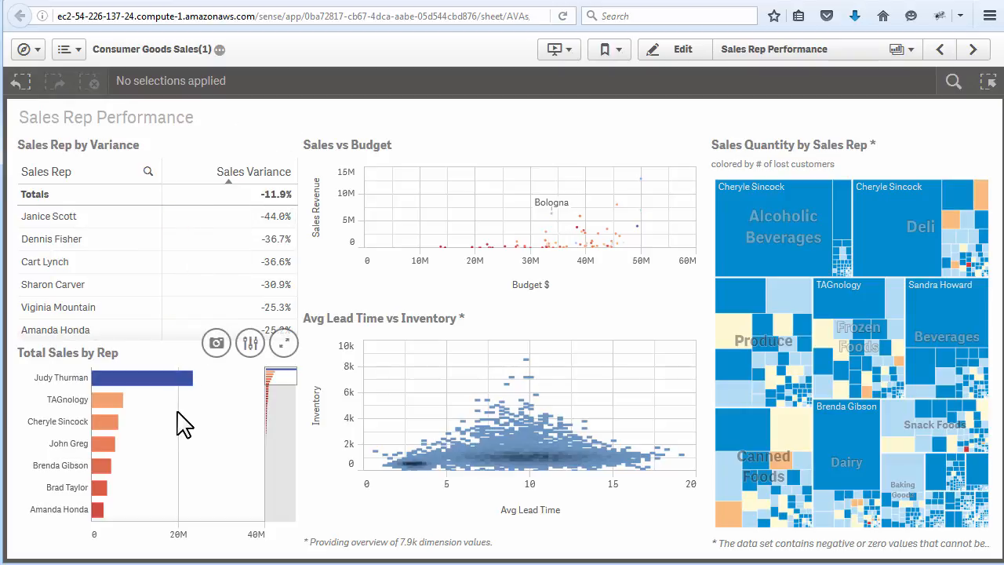
{"action": "left_click", "coordinate": [216, 343]}
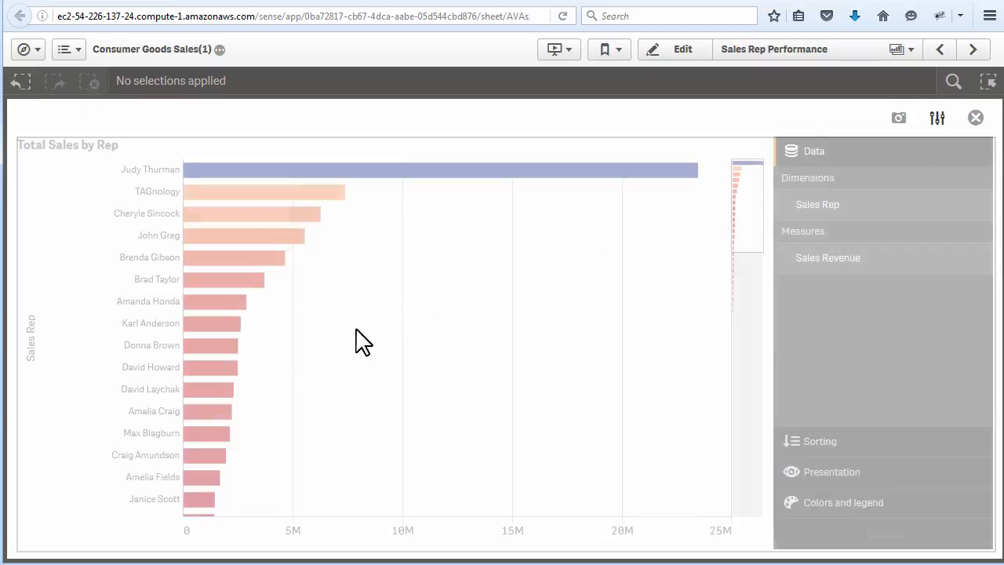
{"action": "left_click", "coordinate": [983, 122]}
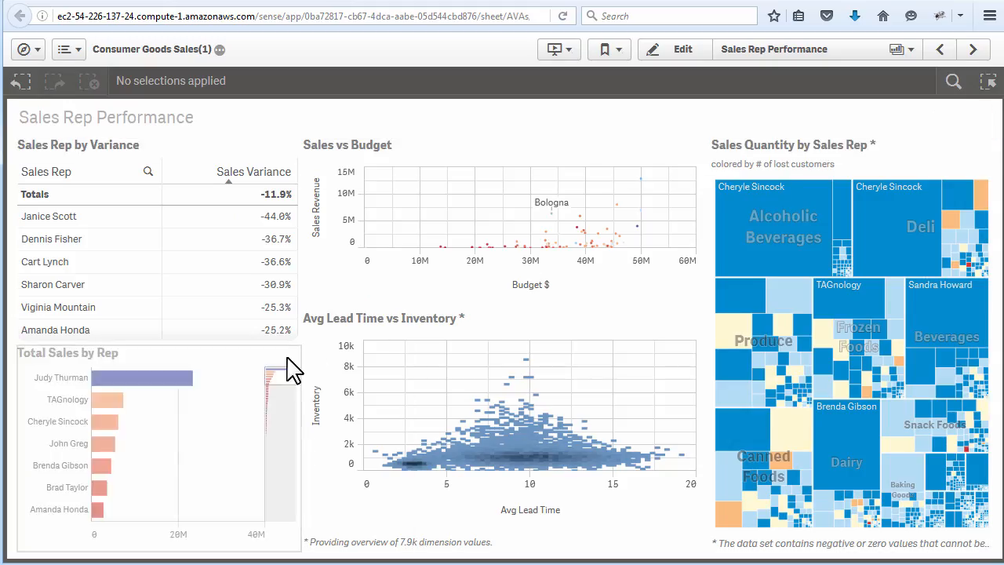
{"action": "left_click", "coordinate": [293, 346]}
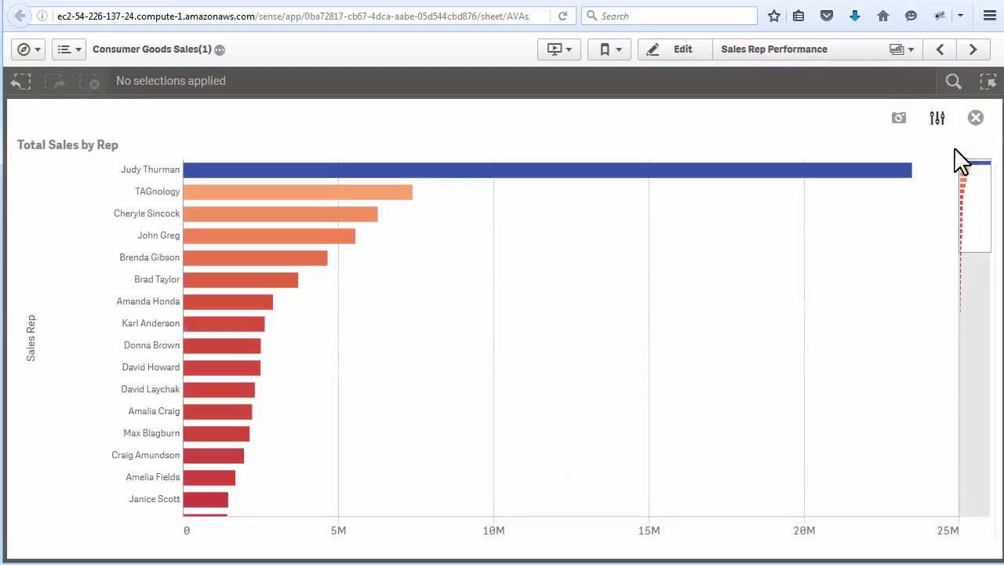
{"action": "left_click", "coordinate": [975, 119]}
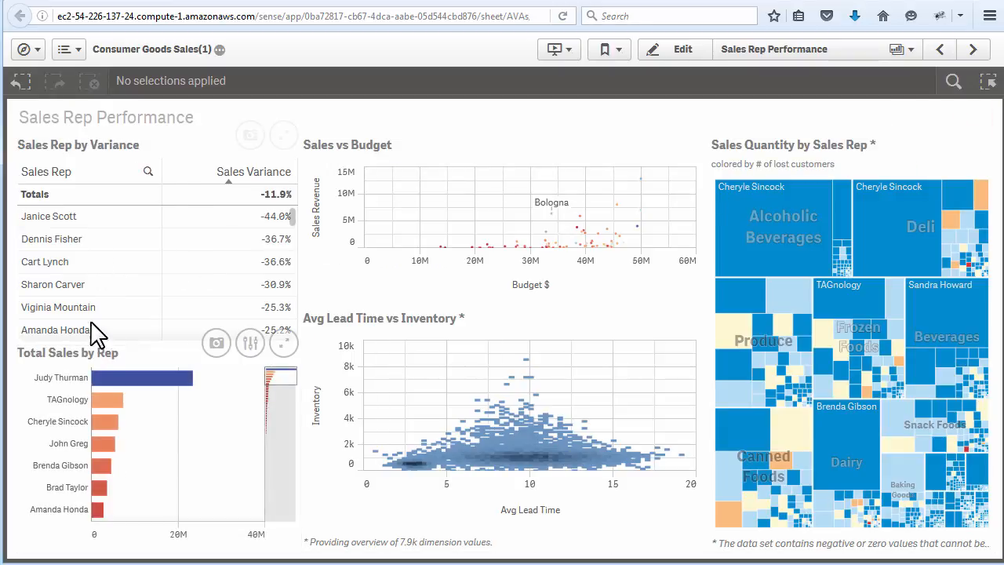
- Range-select three sales reps in Total Sales by Rep and a budget range from about 3.39M to 6.04M in Sales vs Budget
{"action": "left_click_drag", "start_coordinate": [74, 419], "coordinate": [67, 465]}
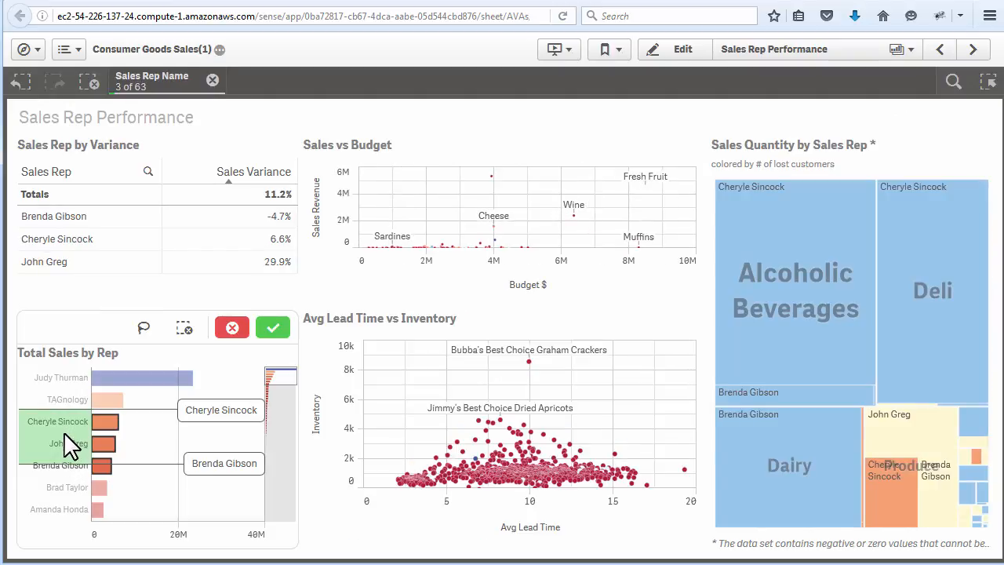
{"action": "mouse_move", "coordinate": [63, 428]}
{"action": "left_mouse_down"}
{"action": "mouse_move", "coordinate": [63, 407]}
{"action": "mouse_move", "coordinate": [58, 455]}
{"action": "mouse_move", "coordinate": [61, 442]}
{"action": "left_mouse_up"}
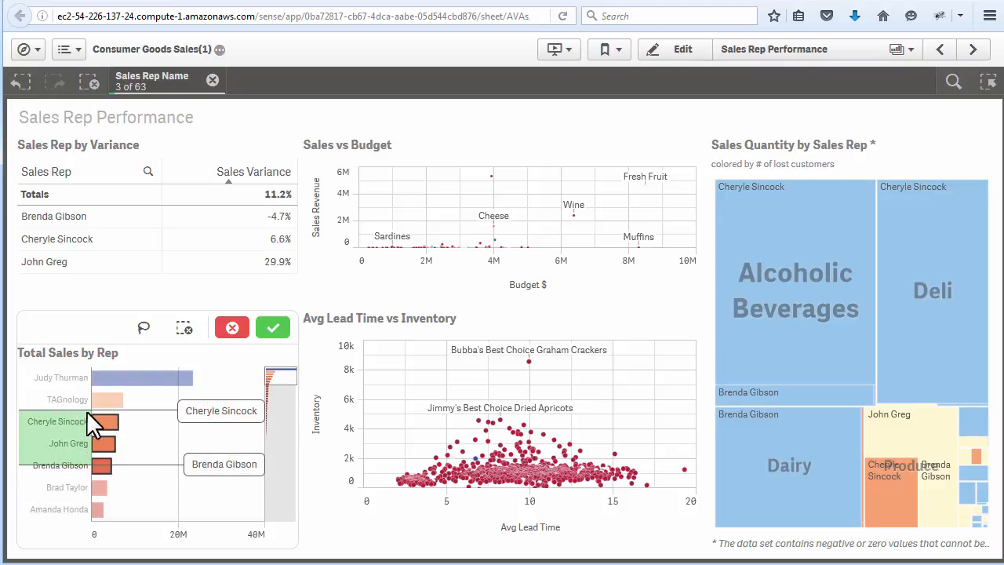
{"action": "left_click_drag", "start_coordinate": [407, 259], "coordinate": [553, 274]}
{"action": "left_click", "coordinate": [559, 187]}
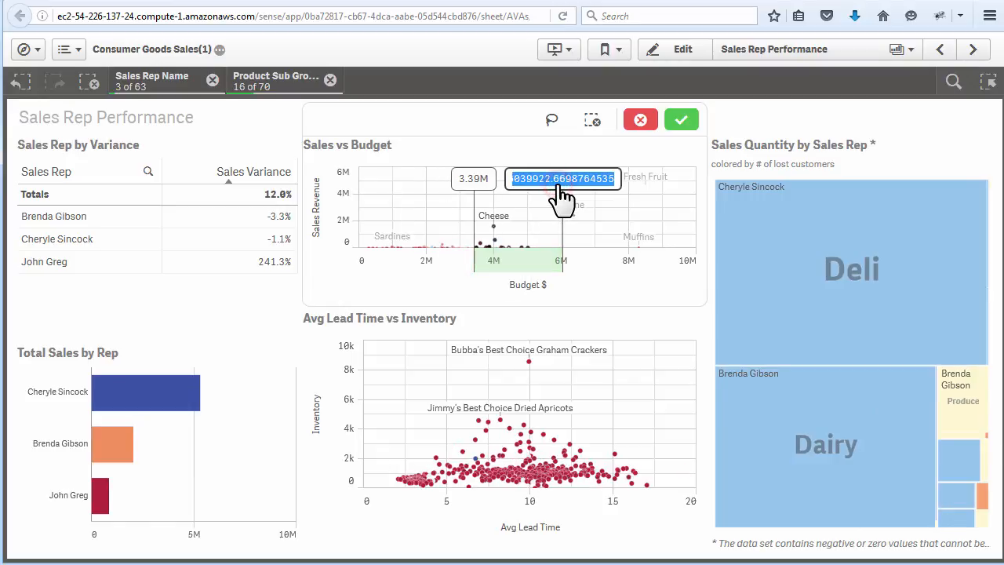
{"action": "left_click", "coordinate": [576, 294]}
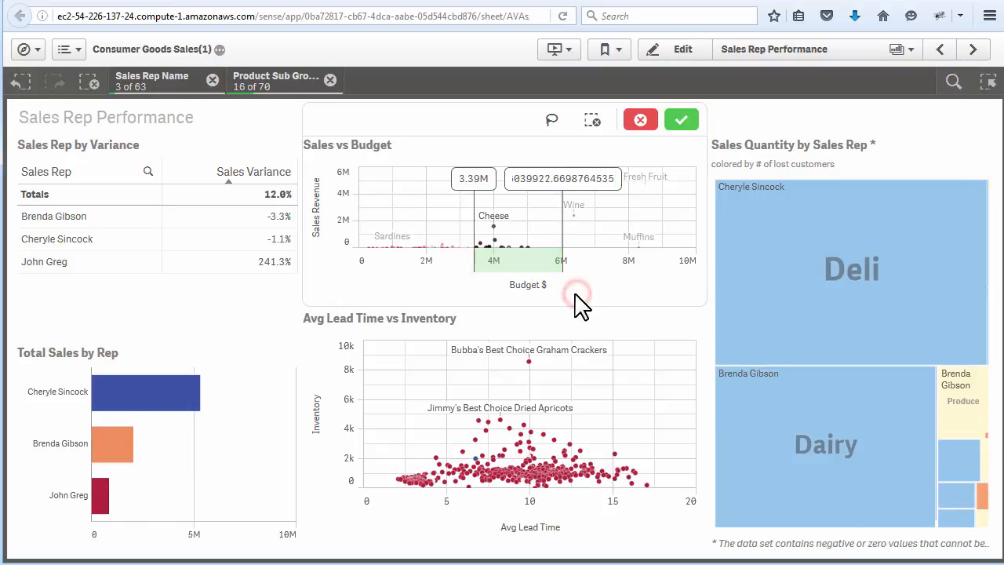
- Lasso-select data points near Cheese in the Sales vs Budget chart
{"action": "left_click", "coordinate": [552, 119]}
{"action": "mouse_move", "coordinate": [529, 201]}
{"action": "left_mouse_down"}
{"action": "mouse_move", "coordinate": [466, 242]}
{"action": "mouse_move", "coordinate": [533, 223]}
{"action": "mouse_move", "coordinate": [529, 202]}
{"action": "left_mouse_up"}
{"action": "left_click", "coordinate": [552, 122]}
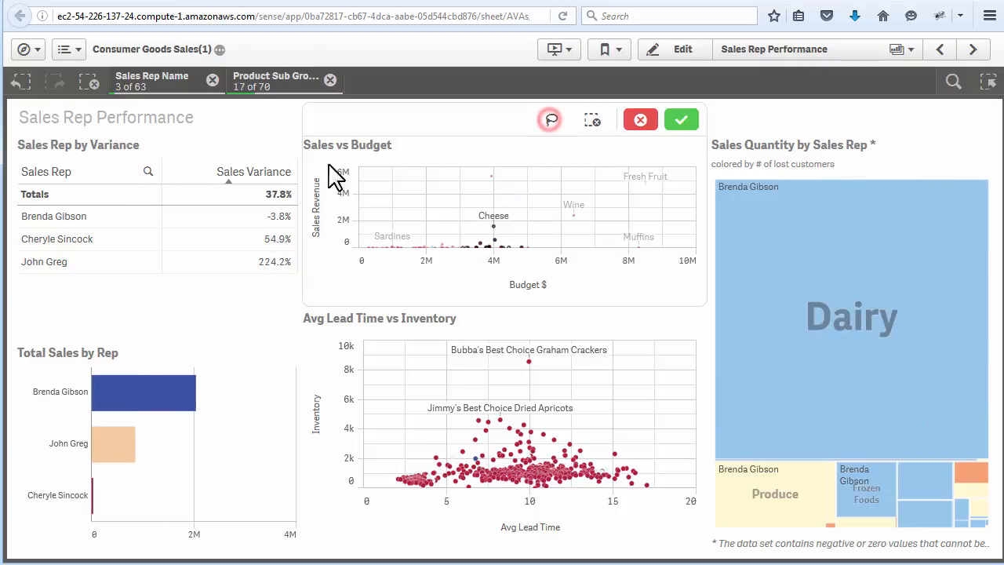
- Try selecting the listed sales reps one by one and together in the Sales Rep by Variance table, and cancel the selection
{"action": "left_click", "coordinate": [58, 216]}
{"action": "left_click", "coordinate": [52, 238]}
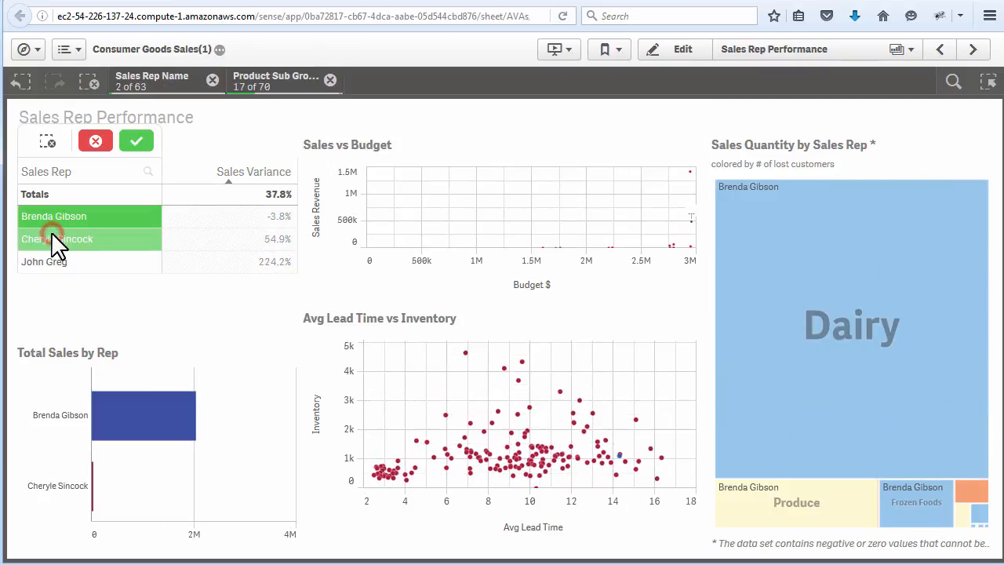
{"action": "left_click", "coordinate": [51, 234]}
{"action": "left_click", "coordinate": [68, 262]}
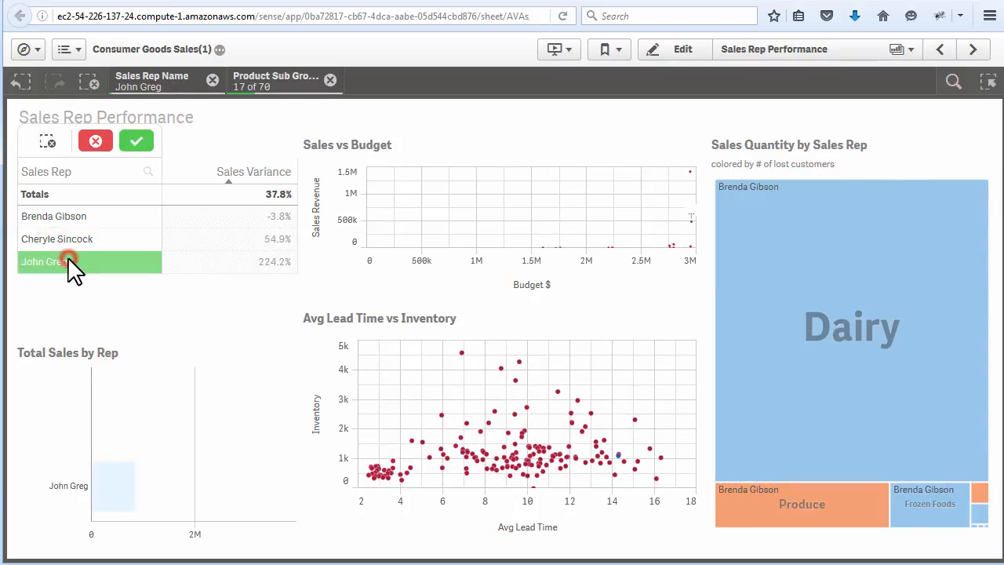
{"action": "left_click", "coordinate": [66, 219]}
{"action": "left_click", "coordinate": [69, 237]}
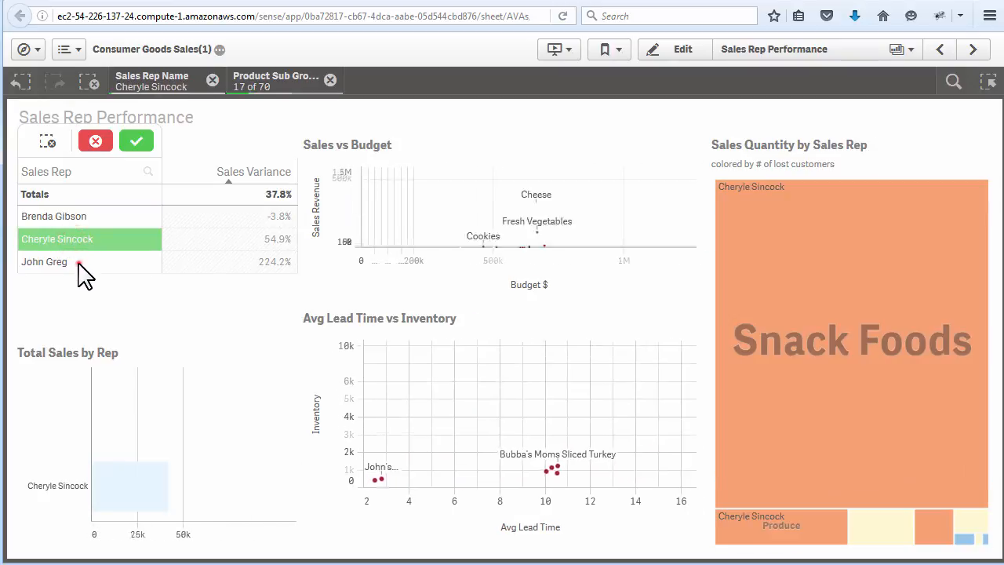
{"action": "left_click", "coordinate": [78, 263]}
{"action": "left_click_drag", "start_coordinate": [83, 215], "coordinate": [84, 253]}
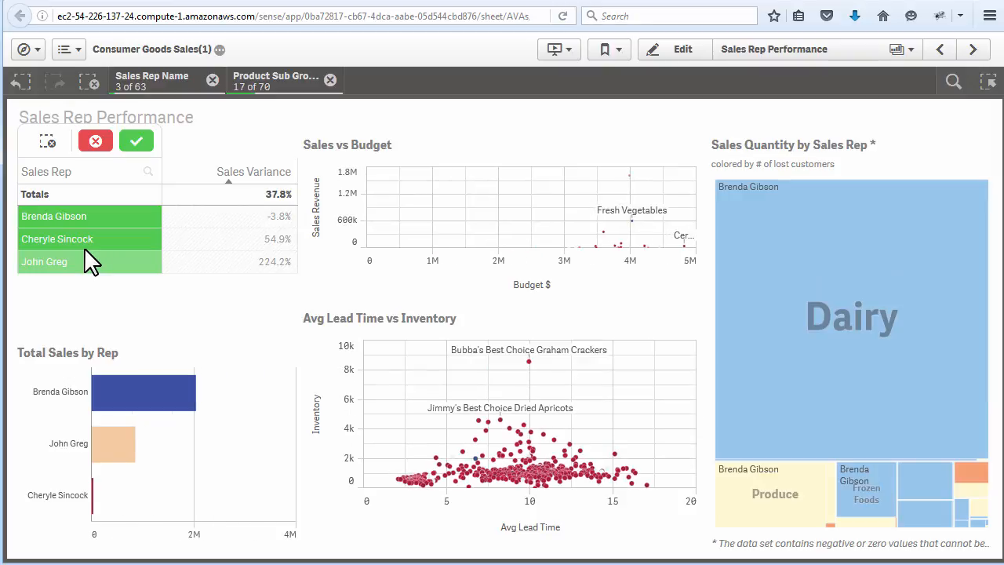
{"action": "left_click", "coordinate": [95, 141]}
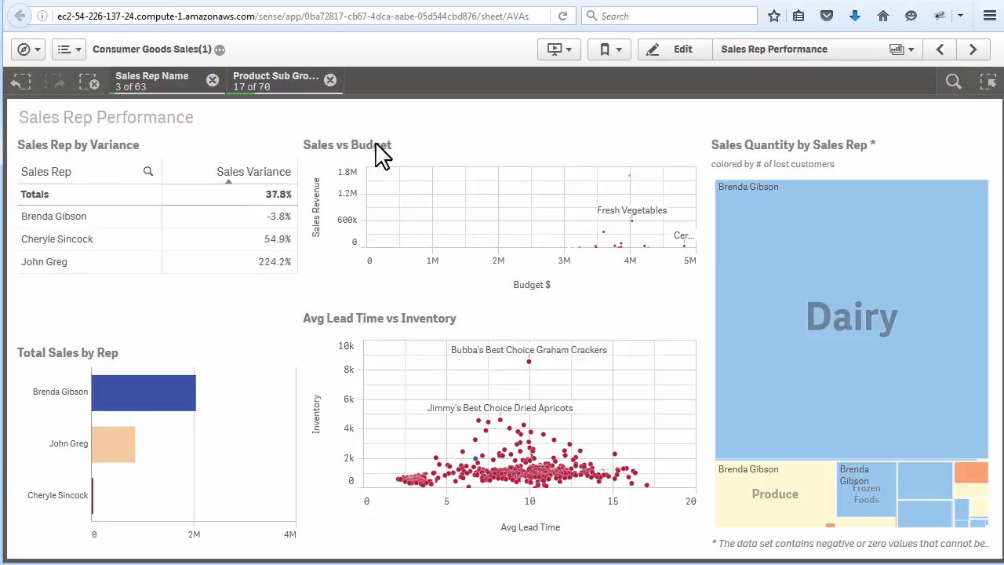
- Clear all selections from the sheet
{"action": "left_click", "coordinate": [22, 83]}
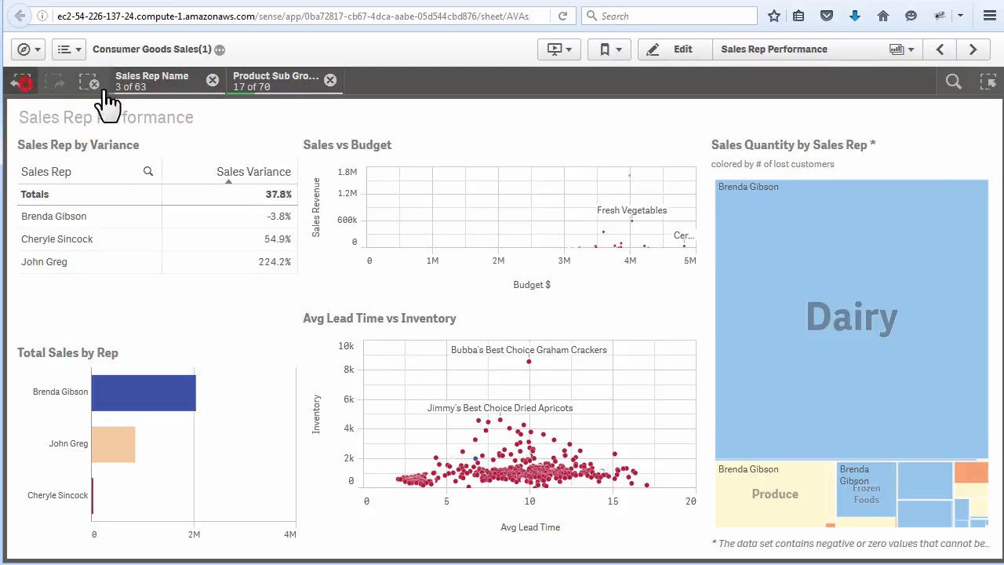
{"action": "left_click", "coordinate": [90, 83]}
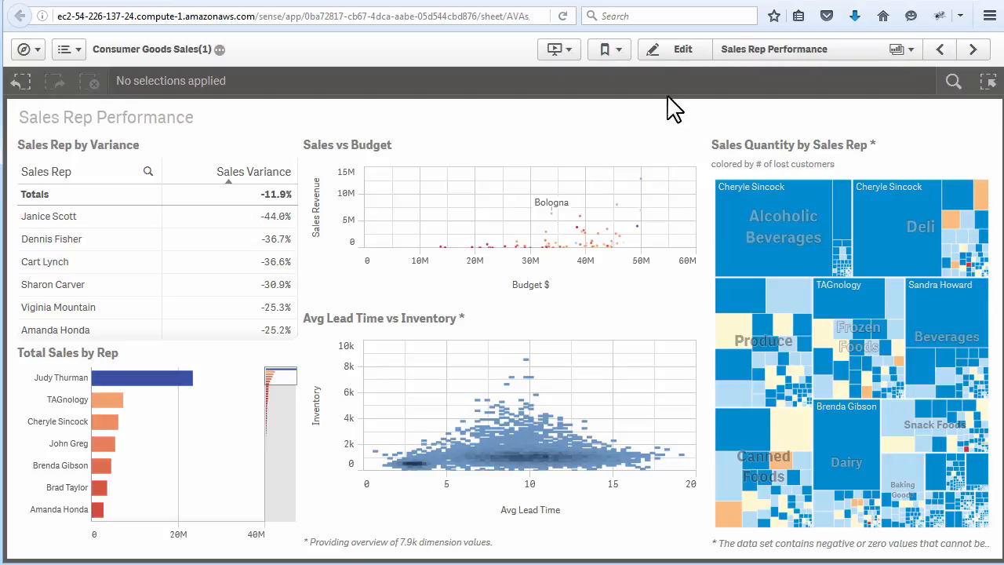
- Enter edit mode on the published Sales Rep Performance sheet and duplicate it as an editable copy
{"action": "left_click", "coordinate": [673, 53]}
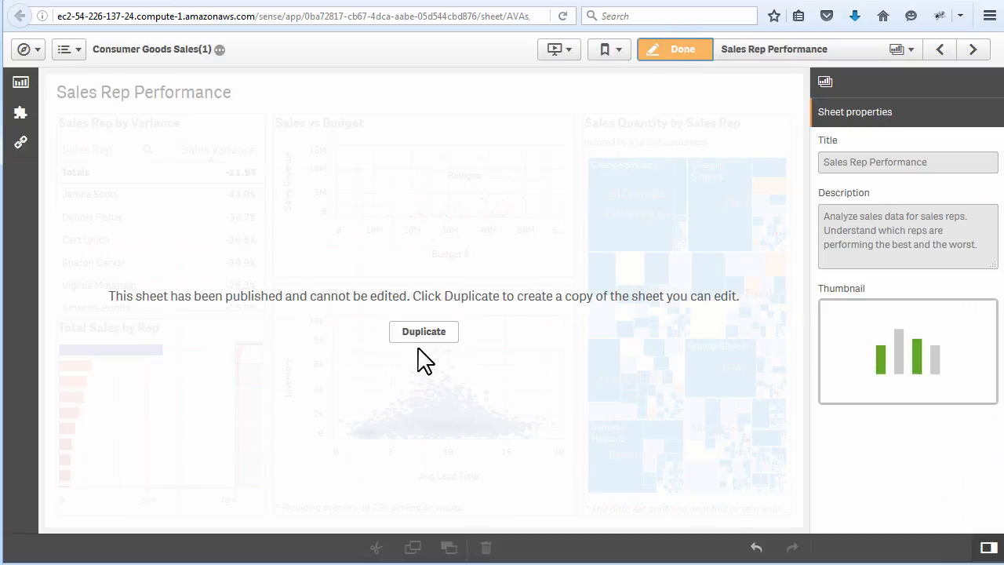
{"action": "left_click", "coordinate": [430, 332]}
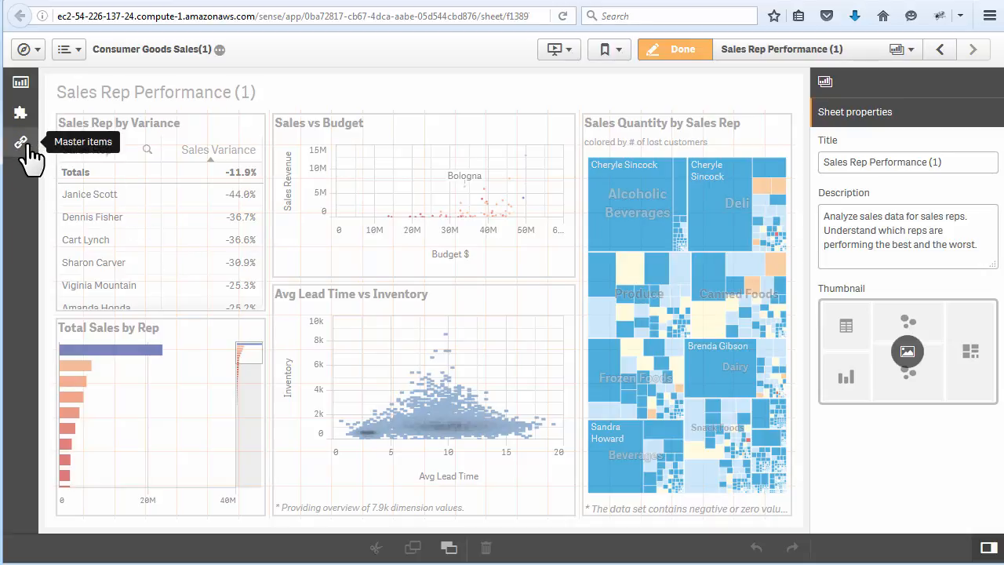
- Review the available charts, custom objects and master items for the duplicated sheet, and finish editing
{"action": "left_click", "coordinate": [22, 85]}
{"action": "left_click", "coordinate": [22, 84]}
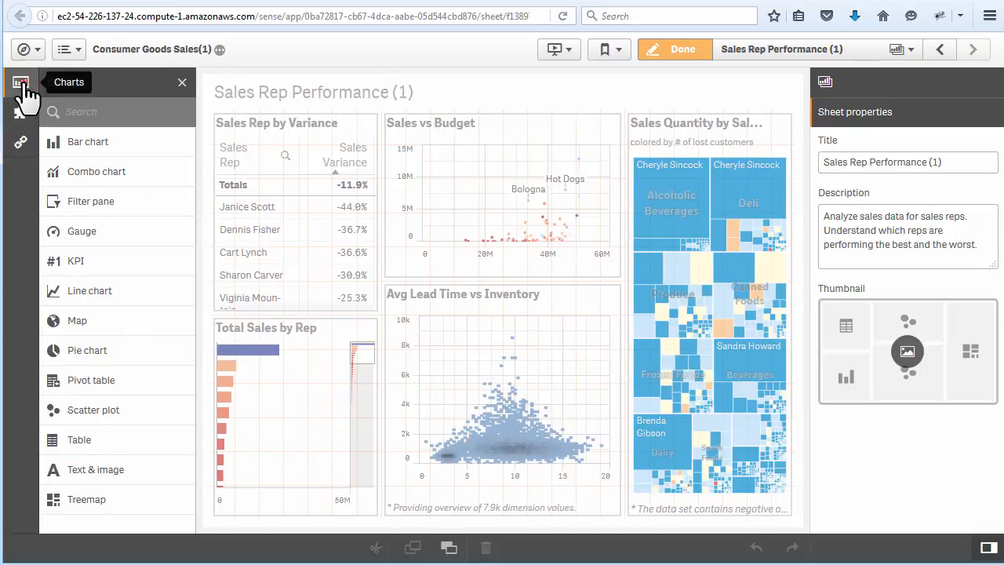
{"action": "left_click", "coordinate": [21, 114]}
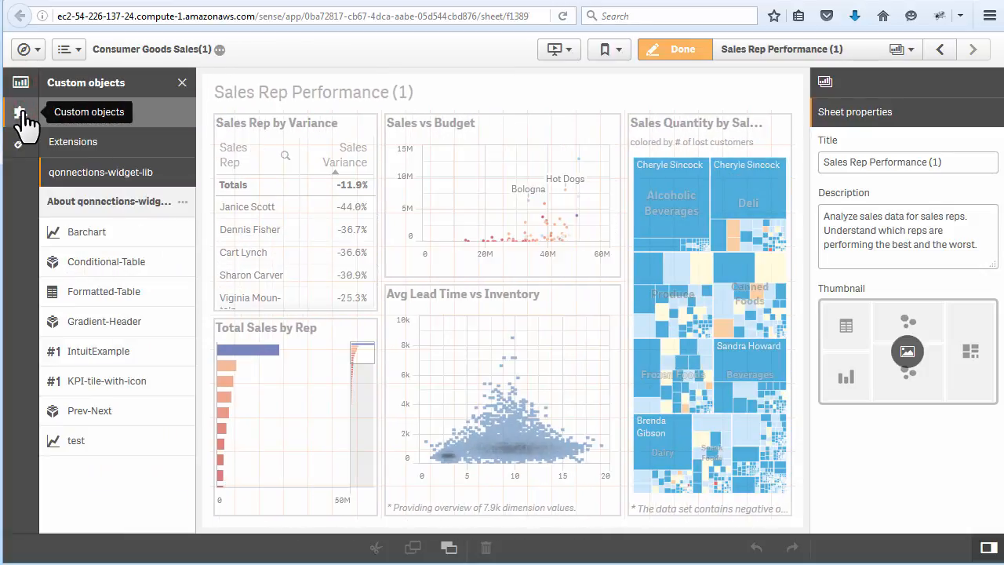
{"action": "left_click", "coordinate": [22, 117]}
{"action": "left_click", "coordinate": [22, 141]}
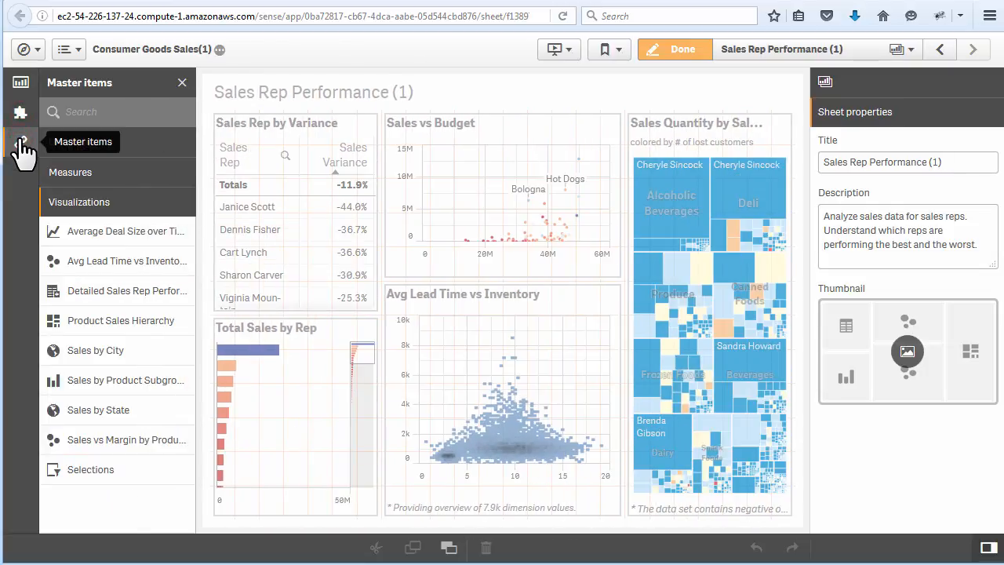
{"action": "left_click", "coordinate": [22, 141]}
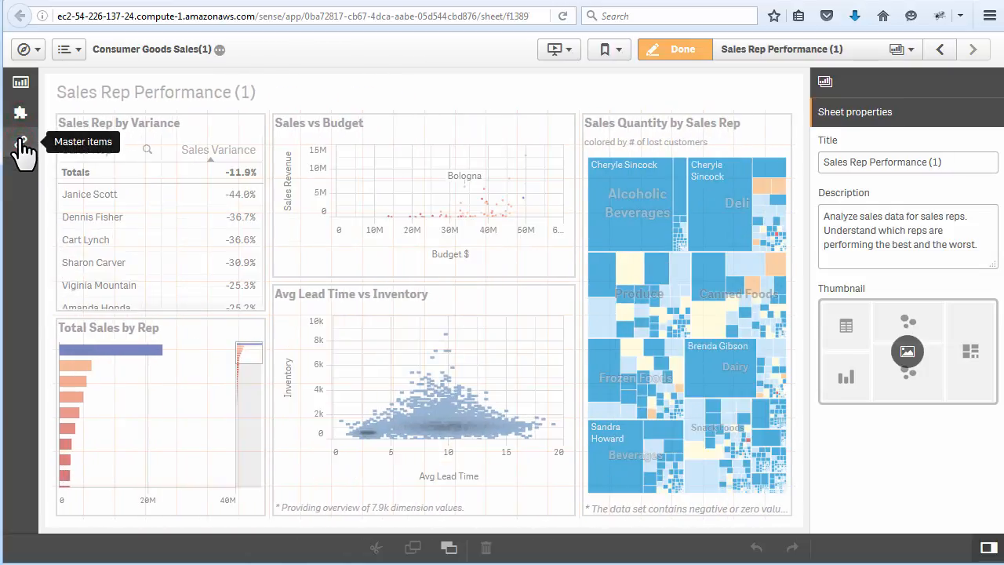
{"action": "left_click", "coordinate": [674, 62]}
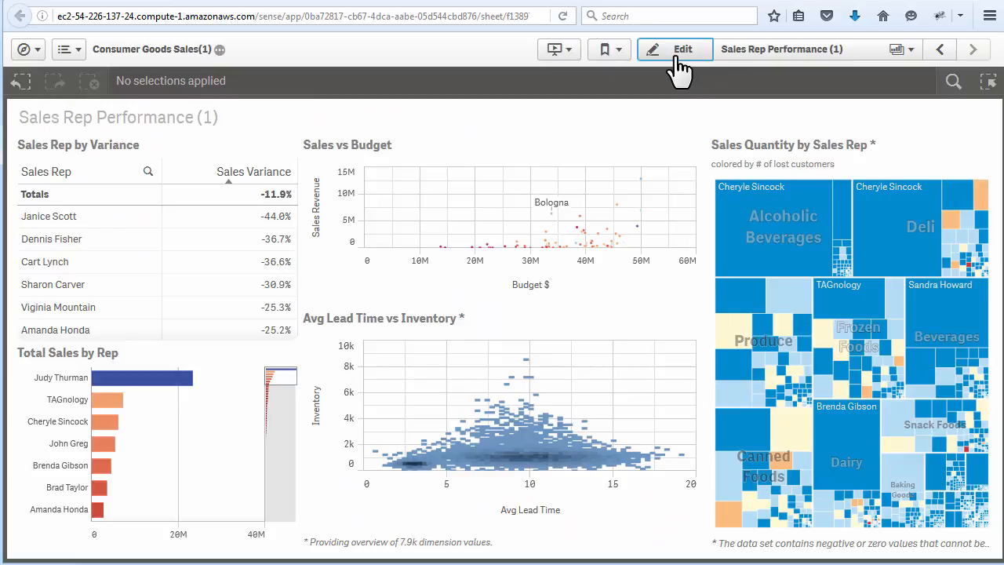
- Publish the Sales Rep Performance (1) copy listed under My sheets to the app's community
{"action": "left_click", "coordinate": [764, 53]}
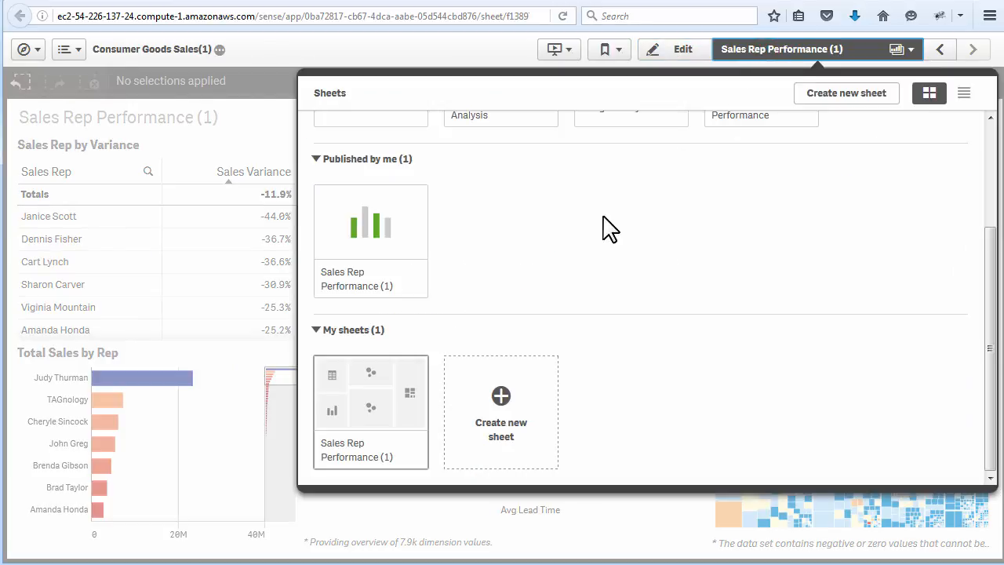
{"action": "right_click", "coordinate": [360, 411]}
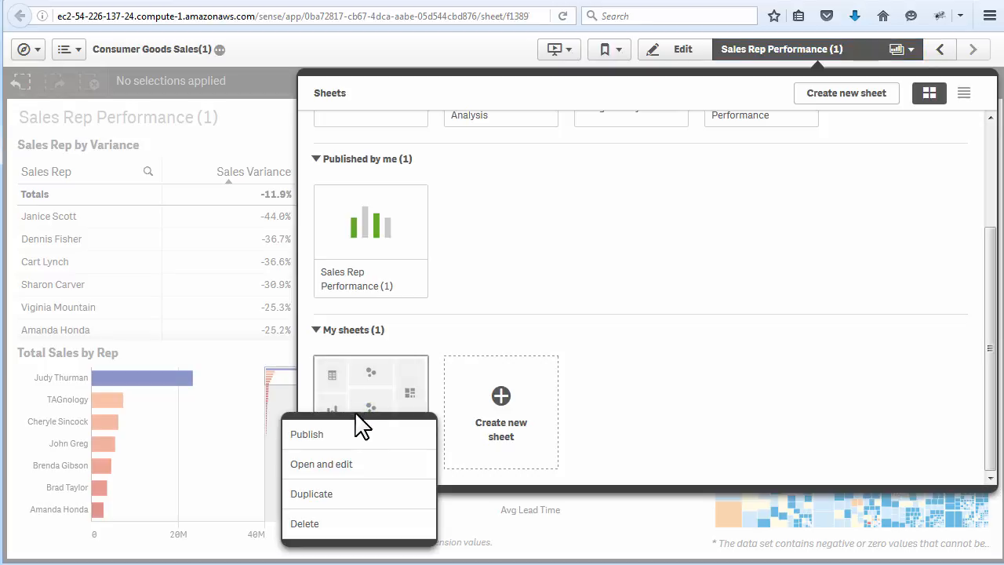
{"action": "left_click", "coordinate": [350, 431]}
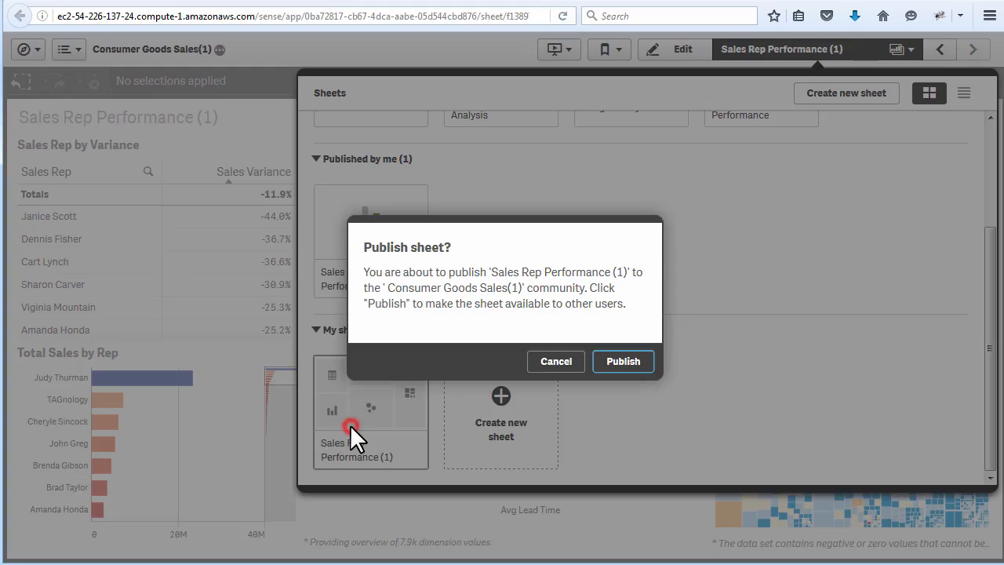
{"action": "left_click", "coordinate": [611, 367]}
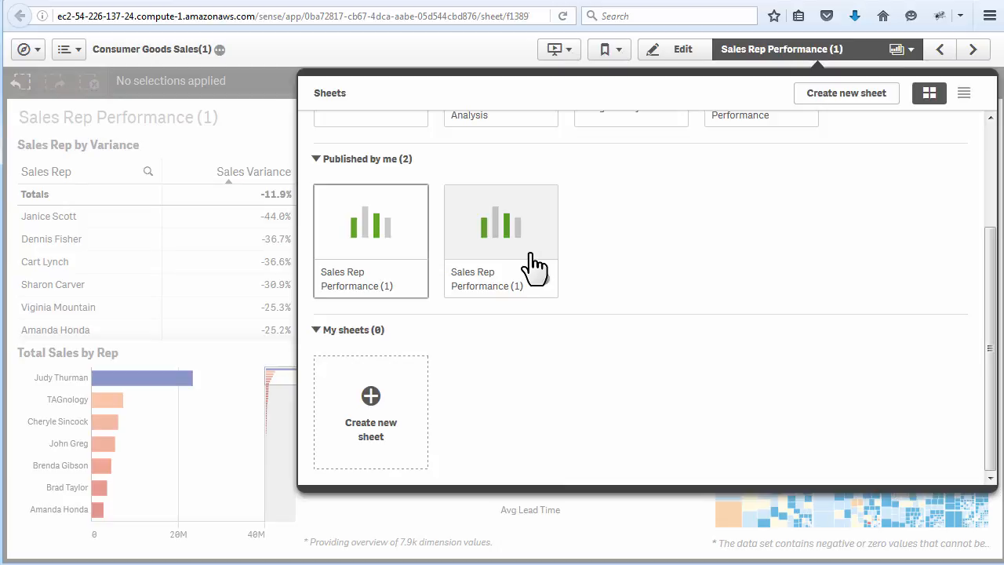
- Unpublish the first Sales Rep Performance (1) sheet listed under Published by me
{"action": "right_click", "coordinate": [381, 251]}
{"action": "left_click", "coordinate": [371, 293]}
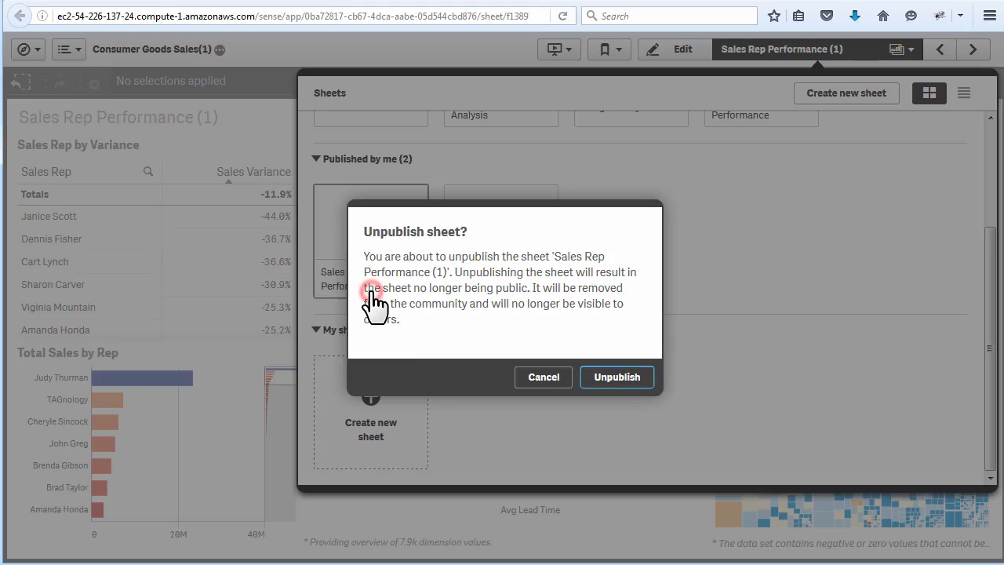
{"action": "left_click", "coordinate": [610, 379]}
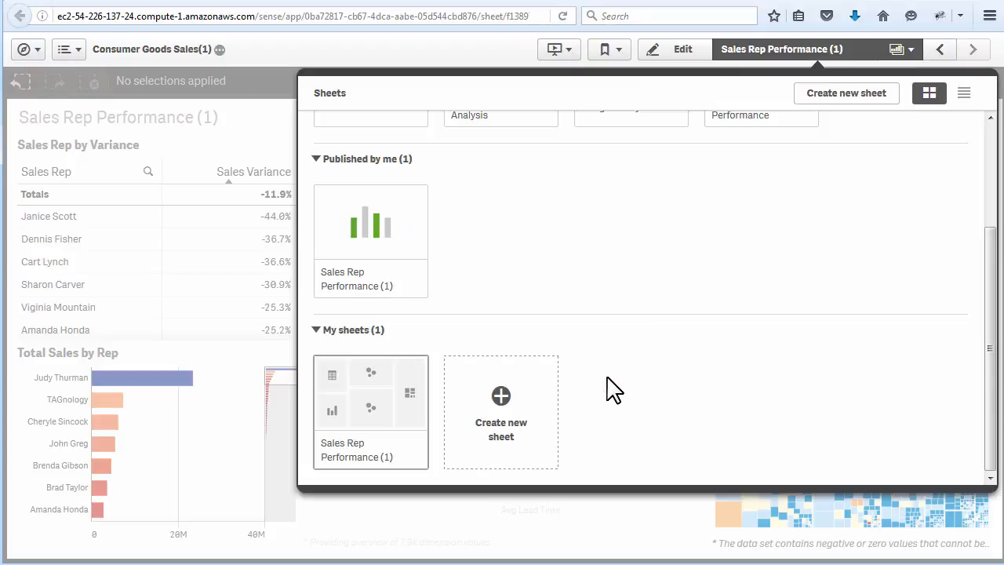
- Go to the hub's Work area, create a new app named Sales Analysis 2, and open it
{"action": "left_click", "coordinate": [853, 53]}
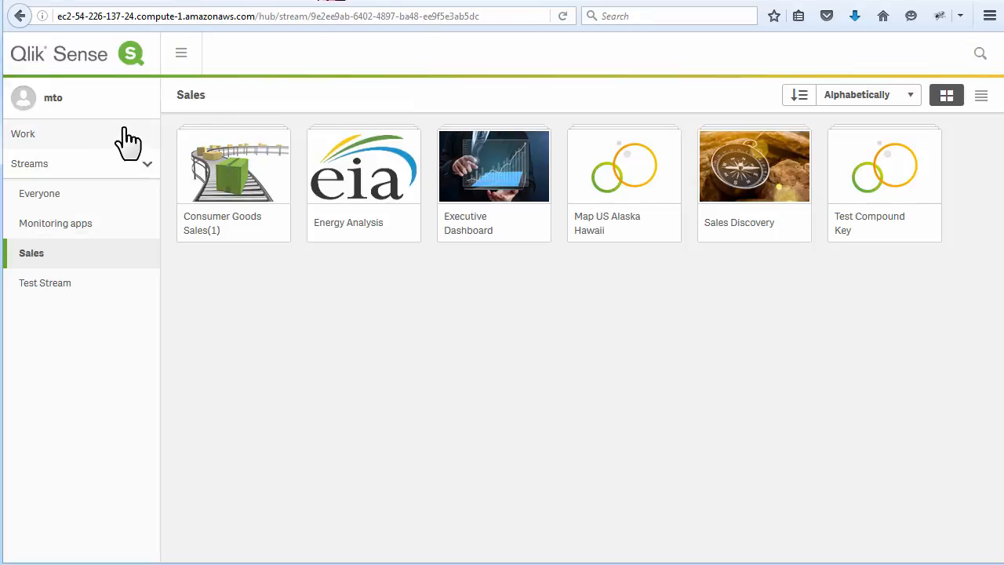
{"action": "left_click", "coordinate": [91, 138]}
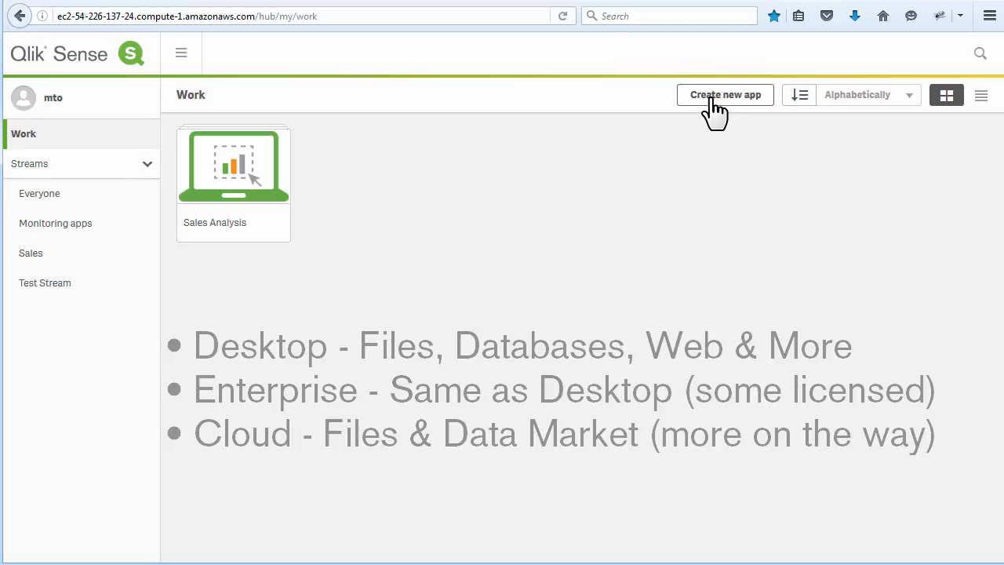
{"action": "left_click", "coordinate": [714, 110]}
{"action": "left_click", "coordinate": [488, 298]}
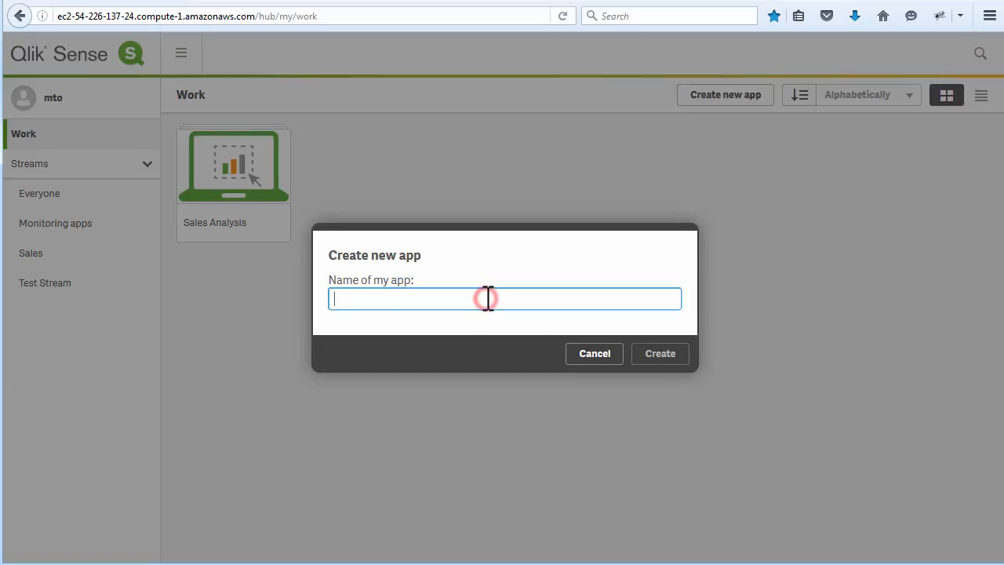
{"action": "type", "text": "Sales Analysis 2"}
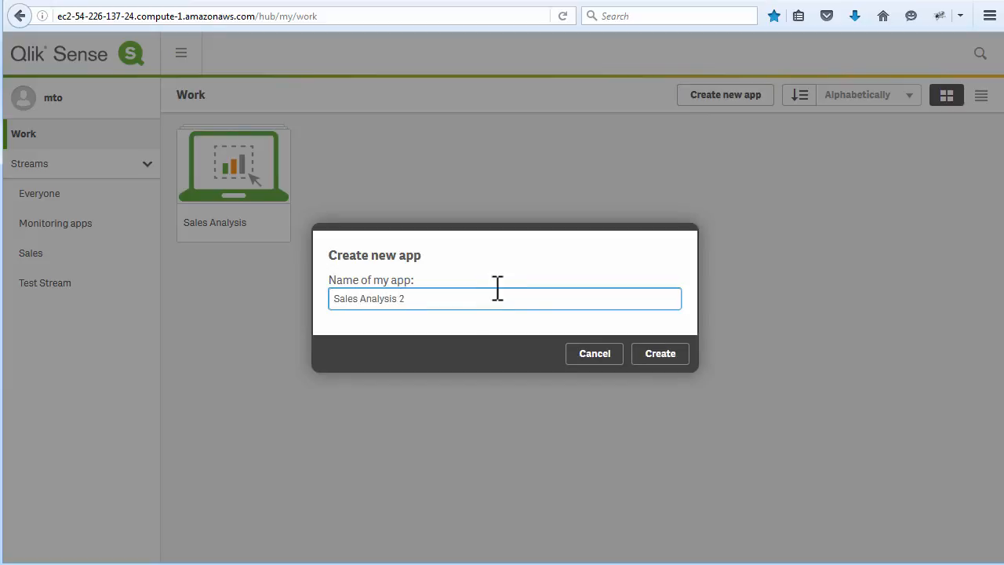
{"action": "left_click", "coordinate": [657, 354]}
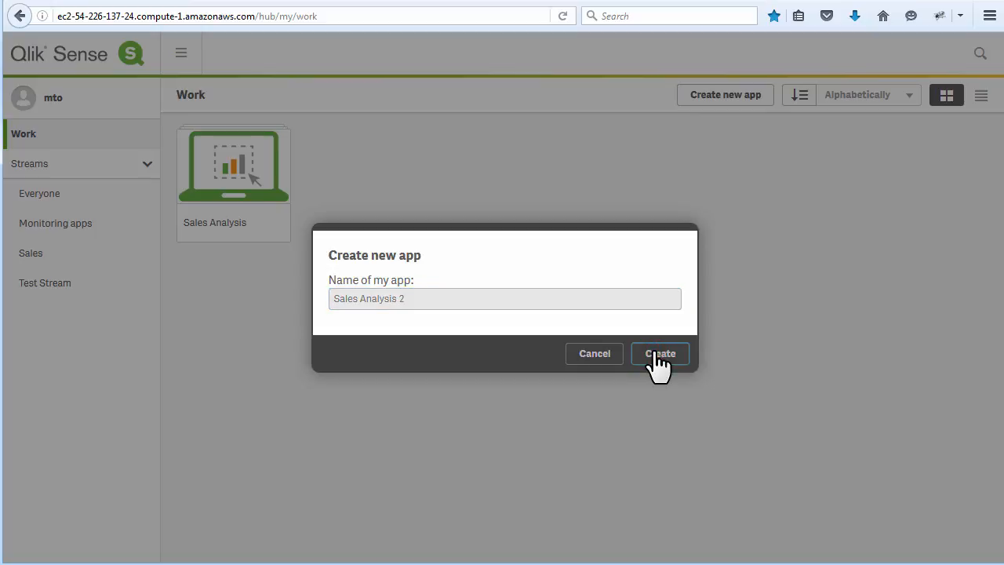
{"action": "left_click", "coordinate": [654, 356]}
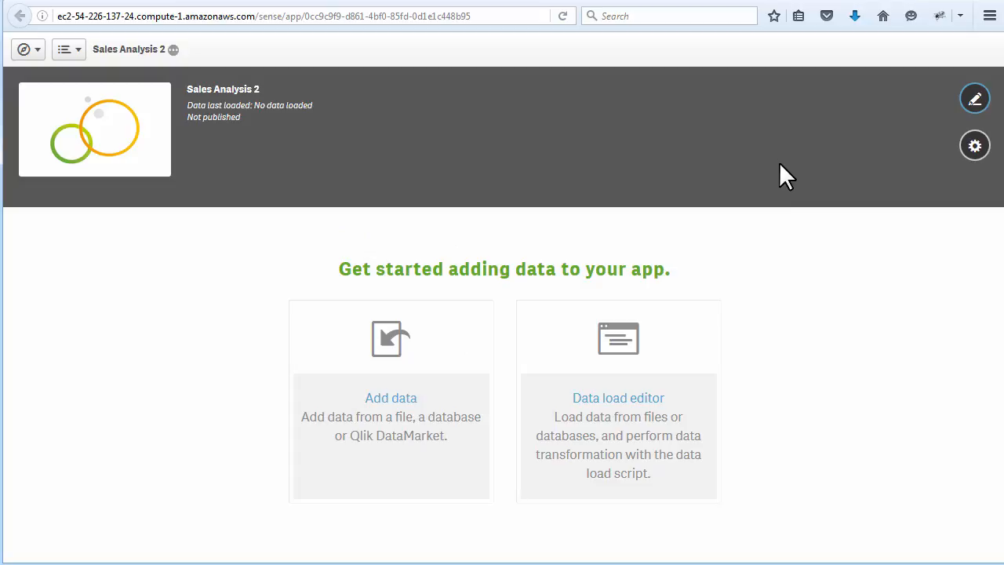
- Set the app's sheet title background to a gradient from light green to white (ffffff)
{"action": "left_click", "coordinate": [976, 153]}
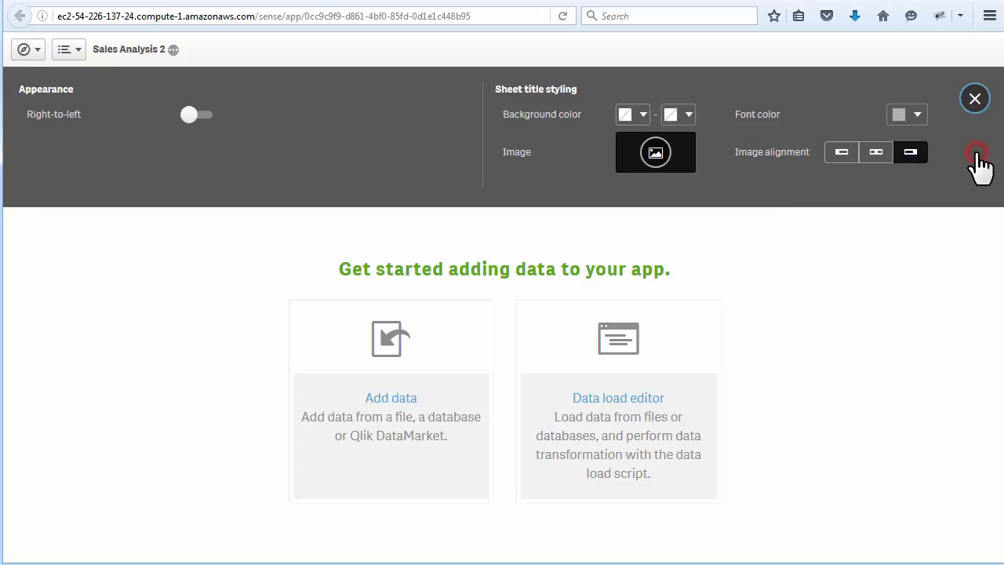
{"action": "left_click", "coordinate": [197, 115]}
{"action": "left_click", "coordinate": [642, 115]}
{"action": "left_click", "coordinate": [645, 150]}
{"action": "left_click", "coordinate": [679, 116]}
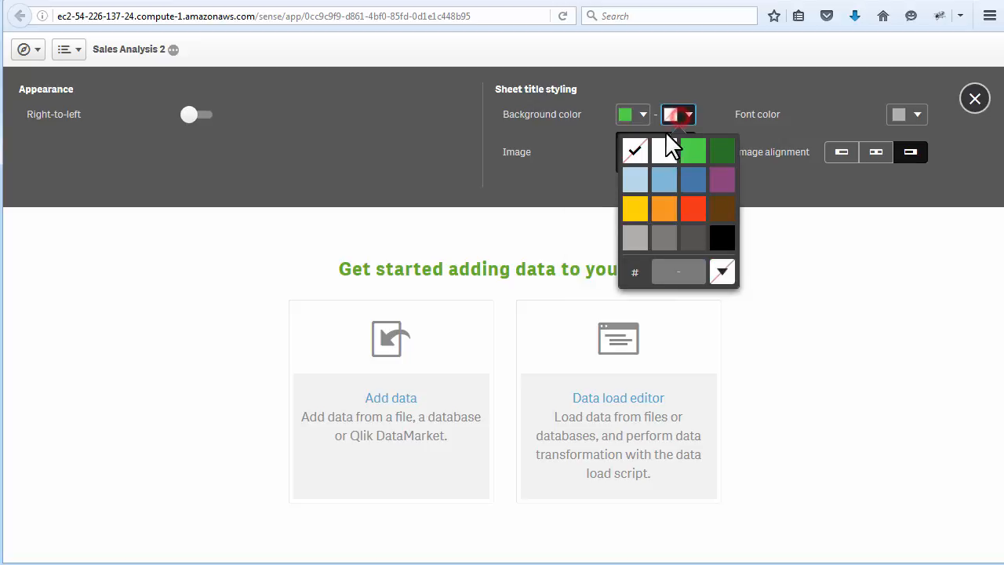
{"action": "left_click", "coordinate": [665, 151]}
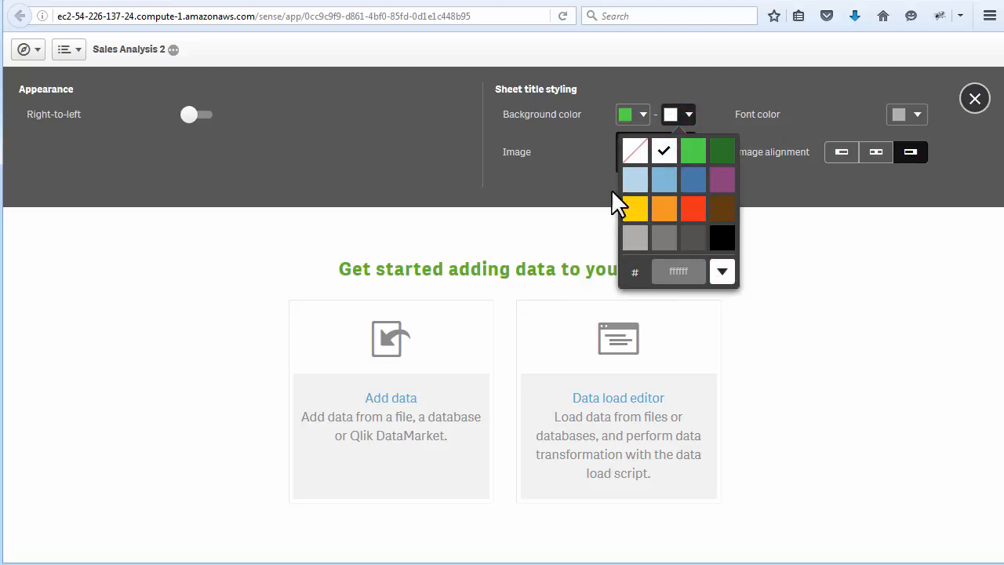
{"action": "left_click", "coordinate": [574, 151]}
- Upload logo_new.png to the media library and use it as the sheet title image
{"action": "left_click", "coordinate": [652, 159]}
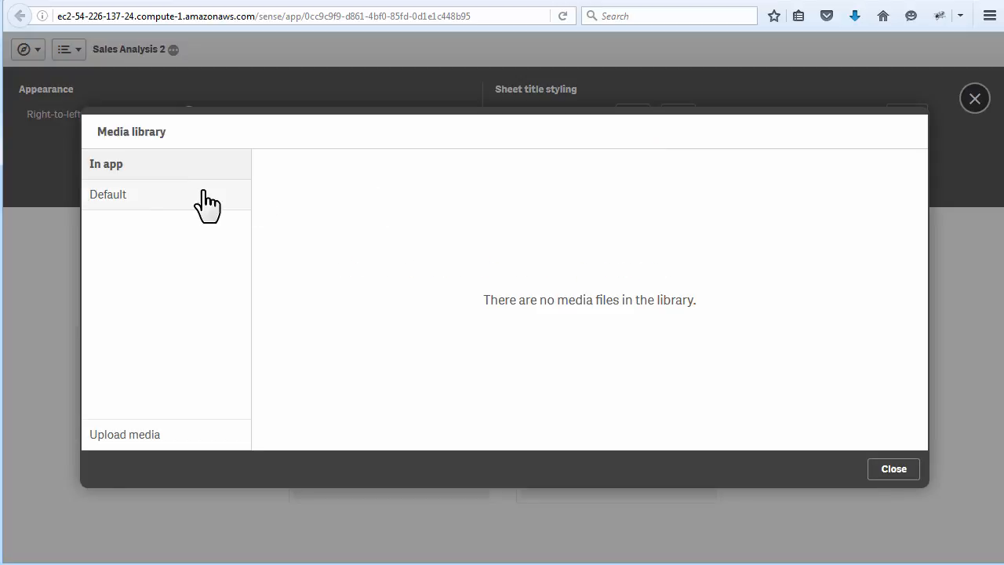
{"action": "left_click", "coordinate": [137, 434]}
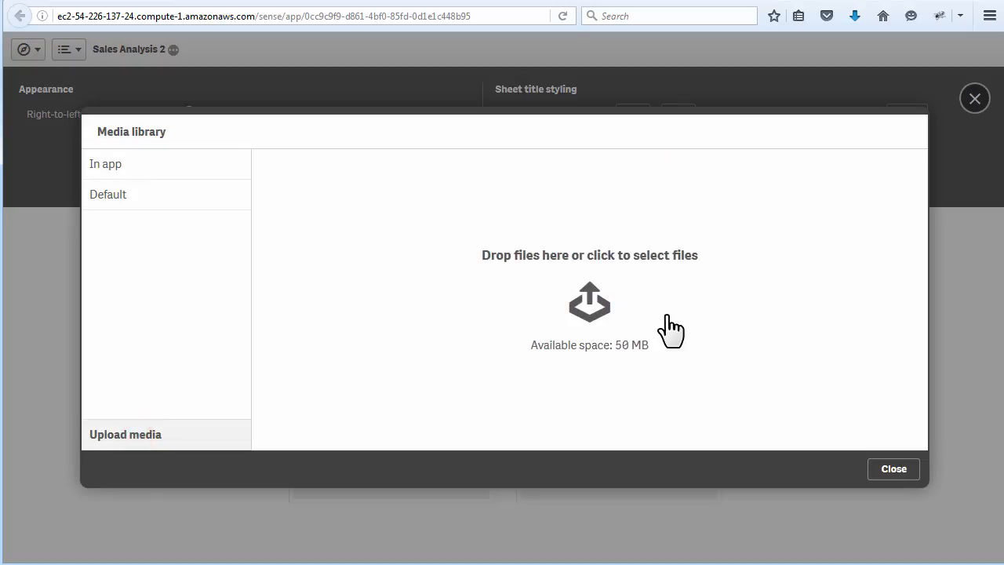
{"action": "left_click", "coordinate": [601, 325]}
{"action": "double_click", "coordinate": [102, 126]}
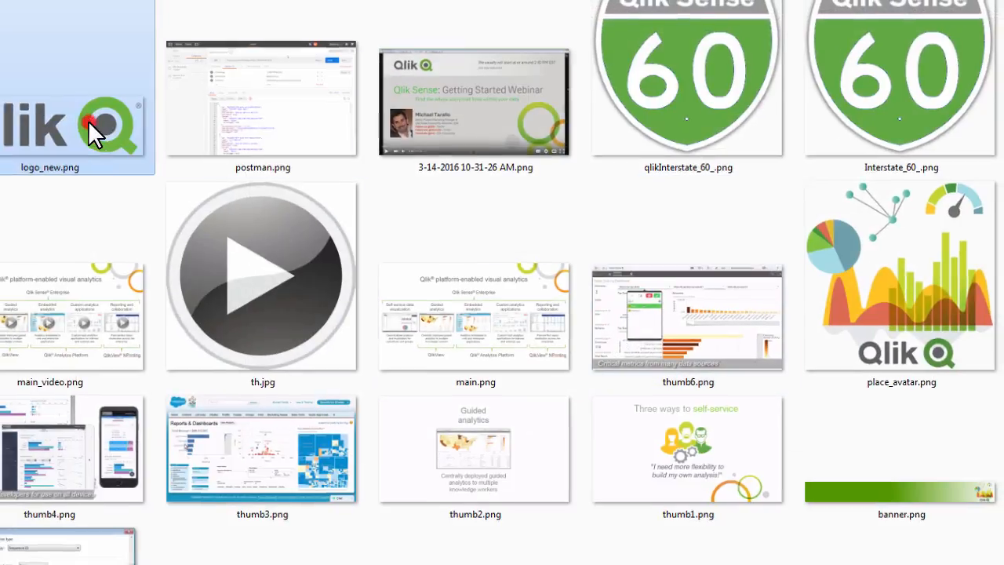
{"action": "double_click", "coordinate": [300, 213]}
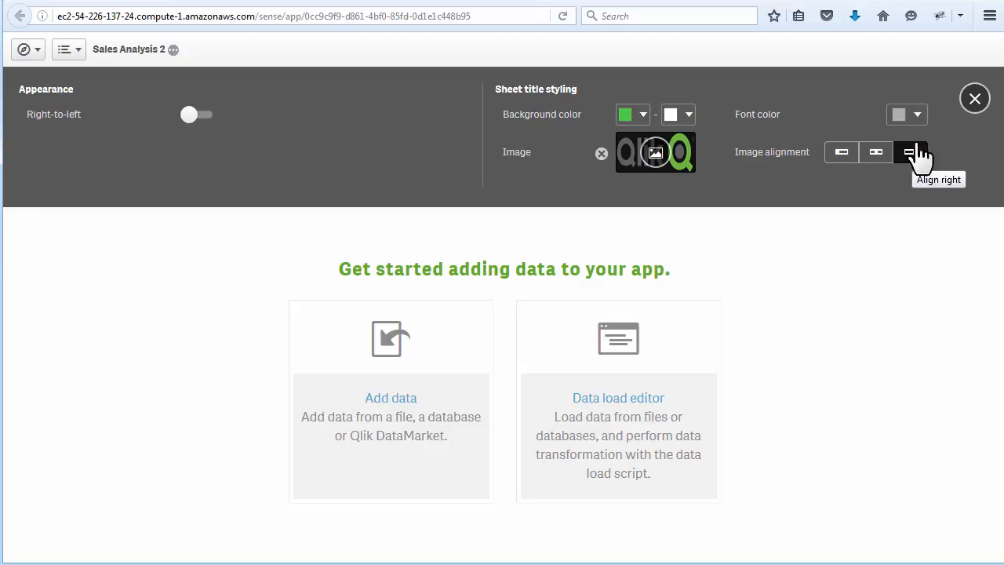
- Set the sheet title font color to black (000000) and close the app's appearance options
{"action": "left_click", "coordinate": [912, 116]}
{"action": "left_click", "coordinate": [955, 249]}
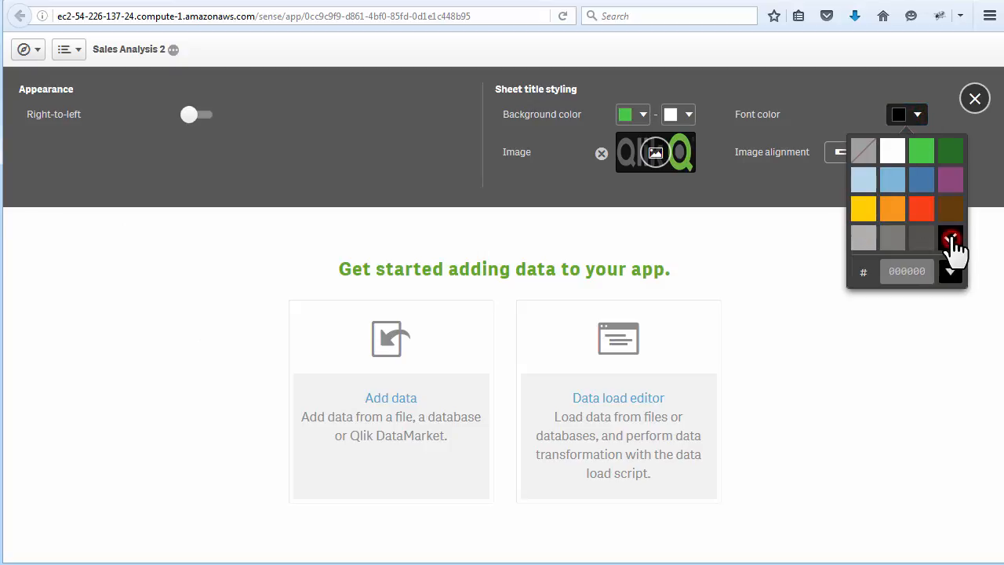
{"action": "left_click", "coordinate": [713, 281]}
{"action": "left_click", "coordinate": [975, 100]}
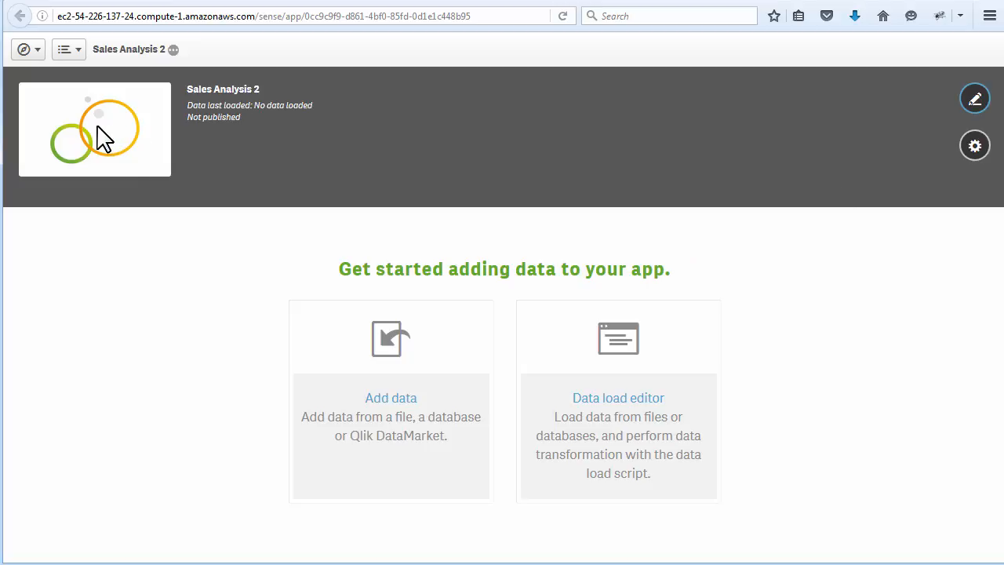
- Edit the app details and upload cloud_white.png as the app's thumbnail image
{"action": "left_click", "coordinate": [973, 102]}
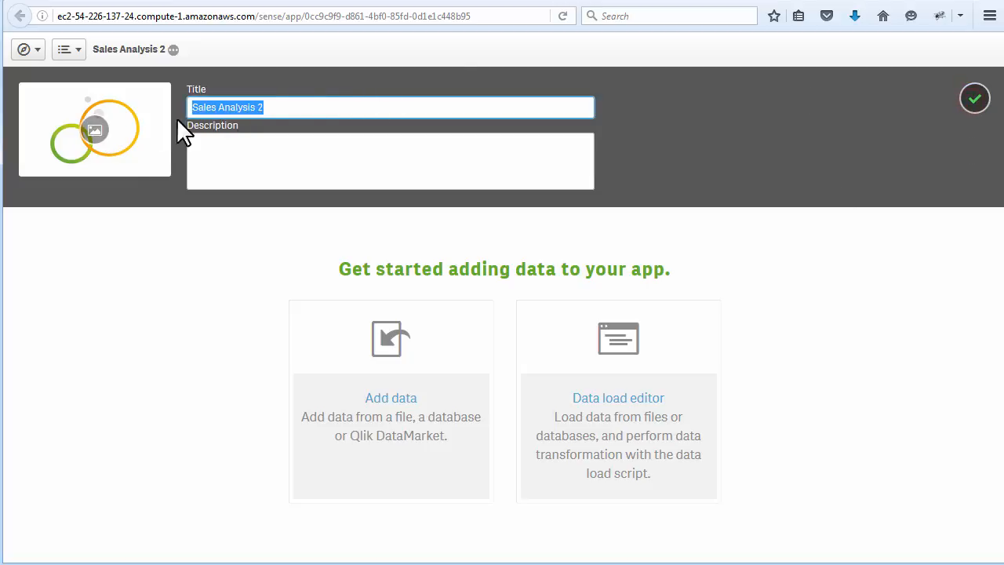
{"action": "left_click", "coordinate": [98, 131]}
{"action": "left_click", "coordinate": [112, 196]}
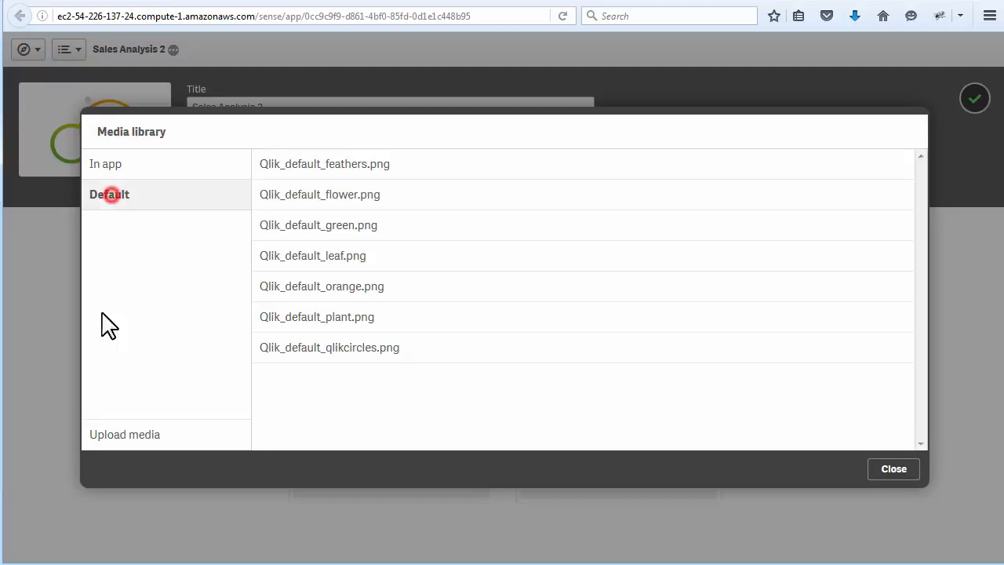
{"action": "left_click", "coordinate": [127, 434]}
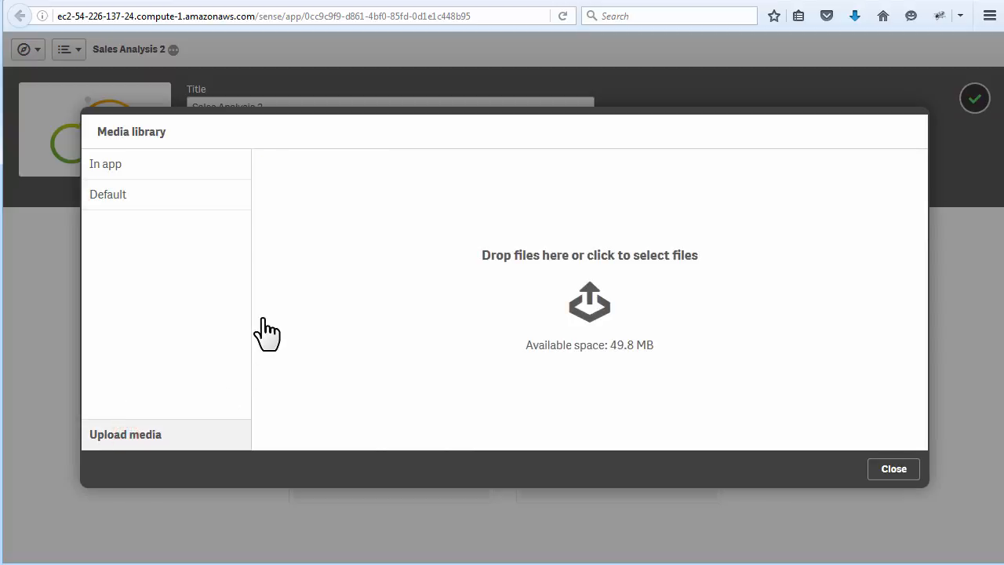
{"action": "left_click", "coordinate": [599, 311]}
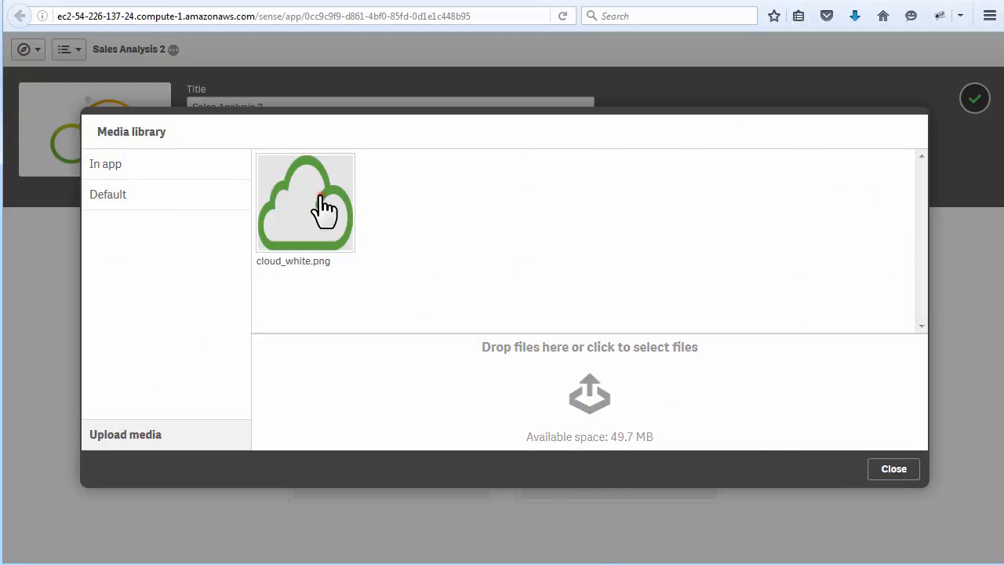
{"action": "left_click", "coordinate": [307, 208]}
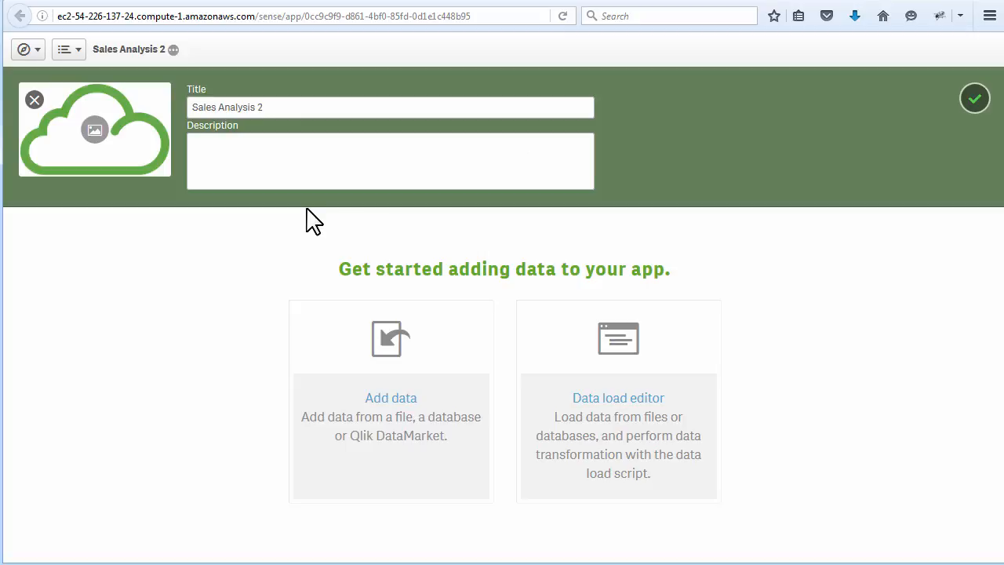
- Load the Orders$ table from smart_orders.xls in the SenseData connection, and open a new sheet for editing
{"action": "left_click", "coordinate": [404, 421]}
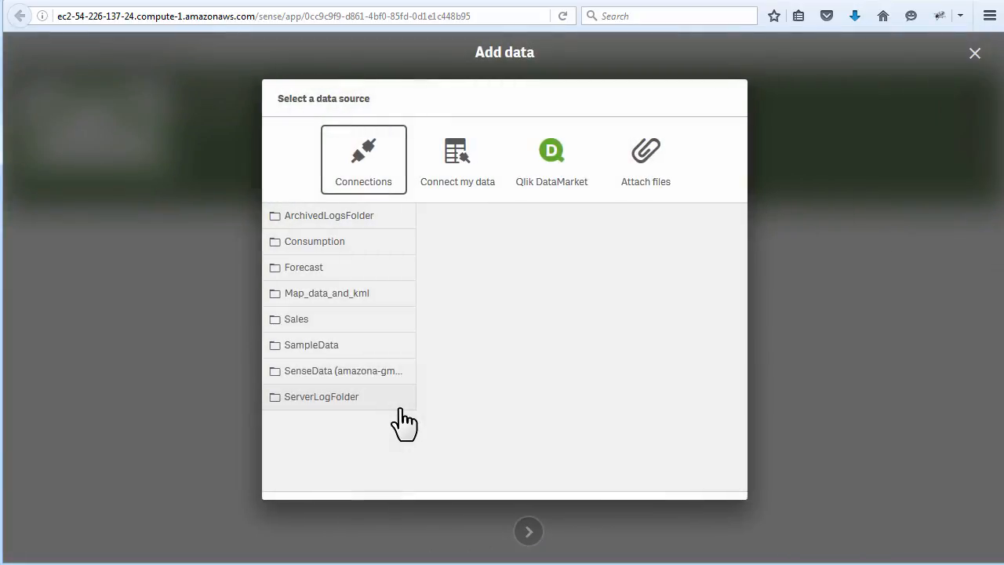
{"action": "left_click", "coordinate": [363, 370]}
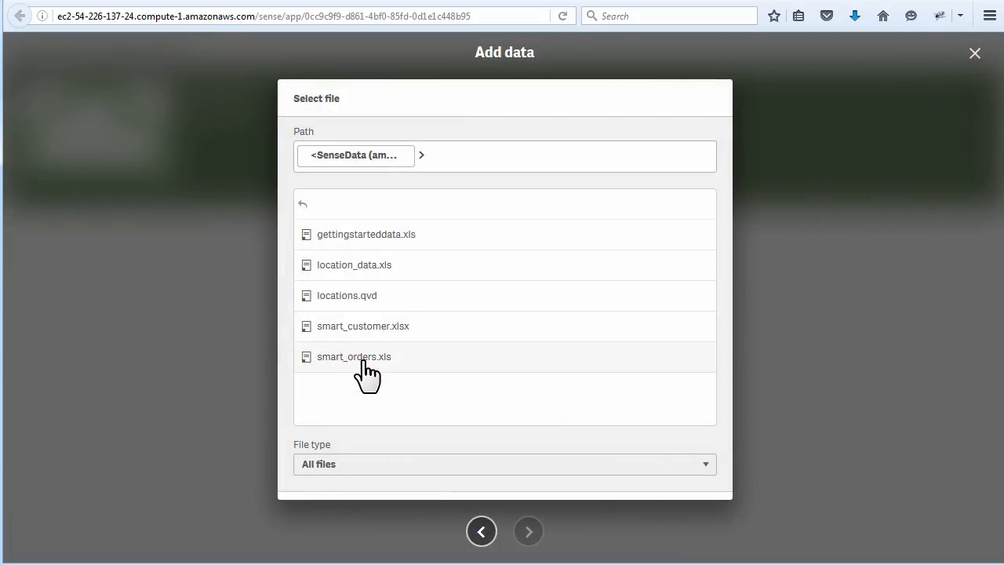
{"action": "left_click", "coordinate": [366, 367]}
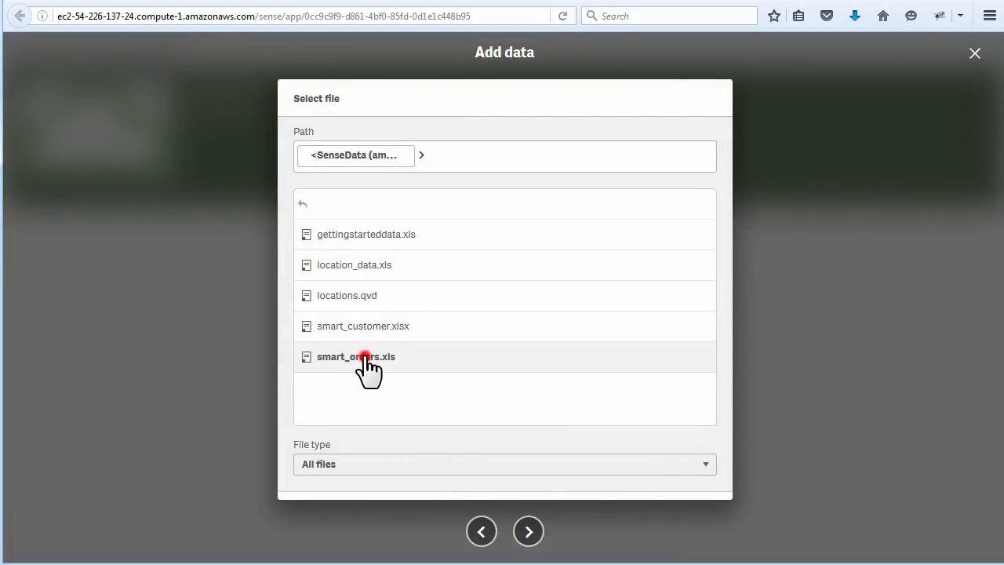
{"action": "left_click", "coordinate": [531, 533]}
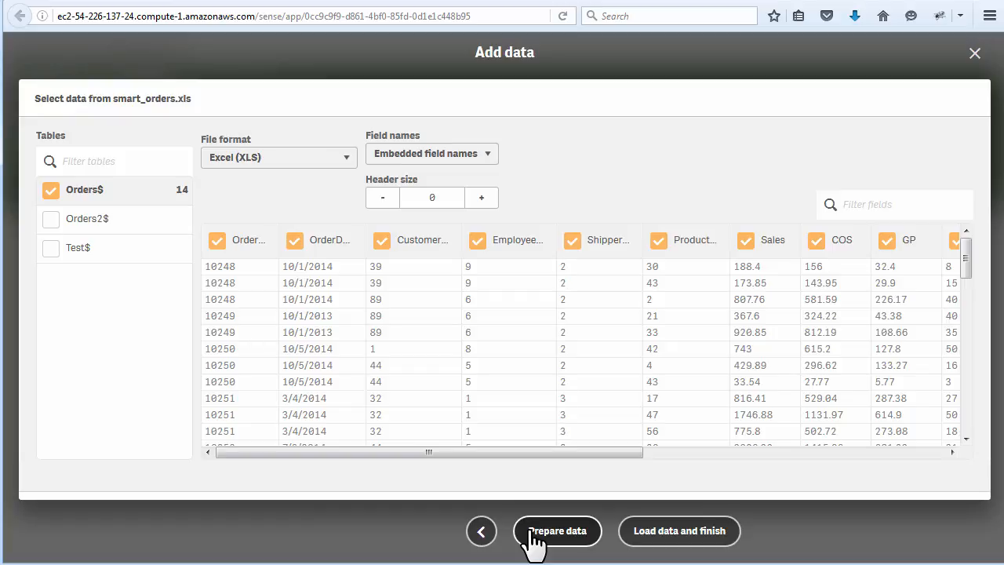
{"action": "left_click", "coordinate": [679, 531]}
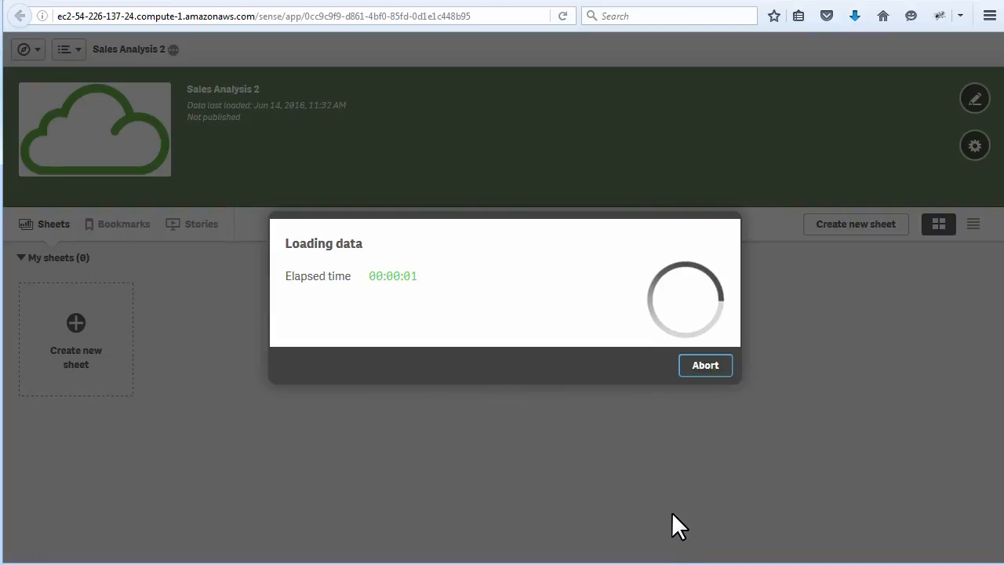
{"action": "left_click", "coordinate": [669, 370]}
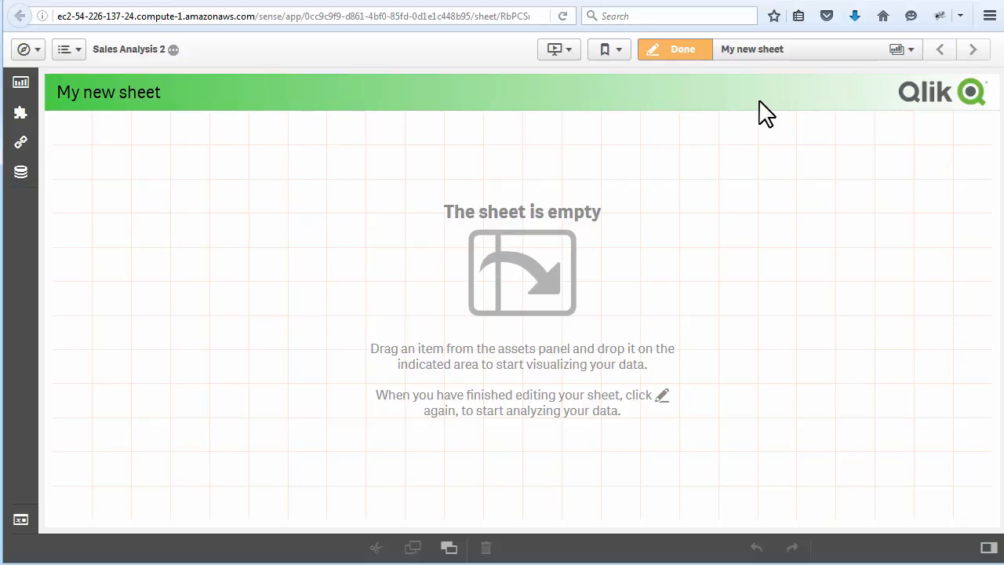
- Try yellow as the first sheet title background color, set it to white (ffffff), and close the app details
{"action": "left_click", "coordinate": [173, 50]}
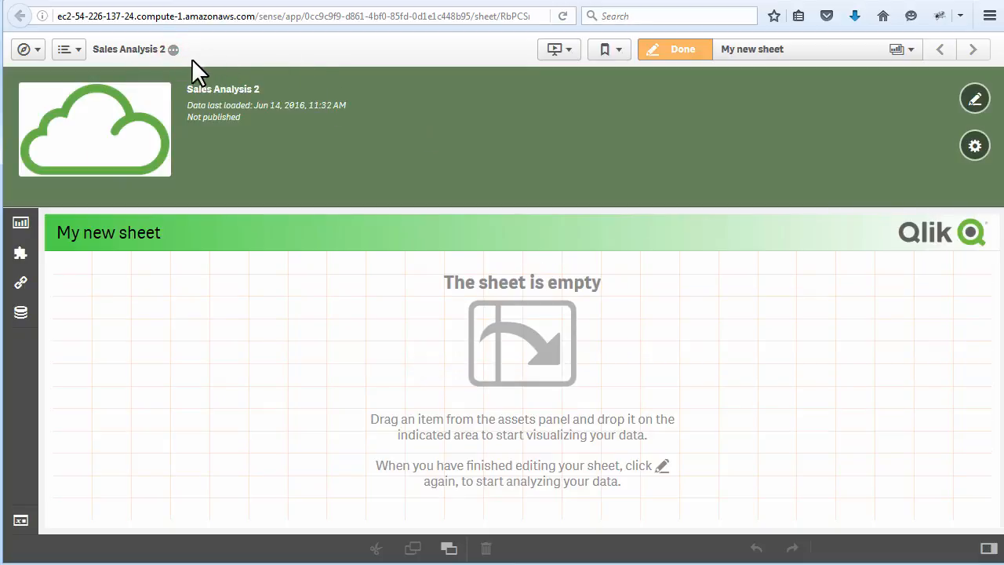
{"action": "left_click", "coordinate": [977, 149]}
{"action": "left_click", "coordinate": [640, 118]}
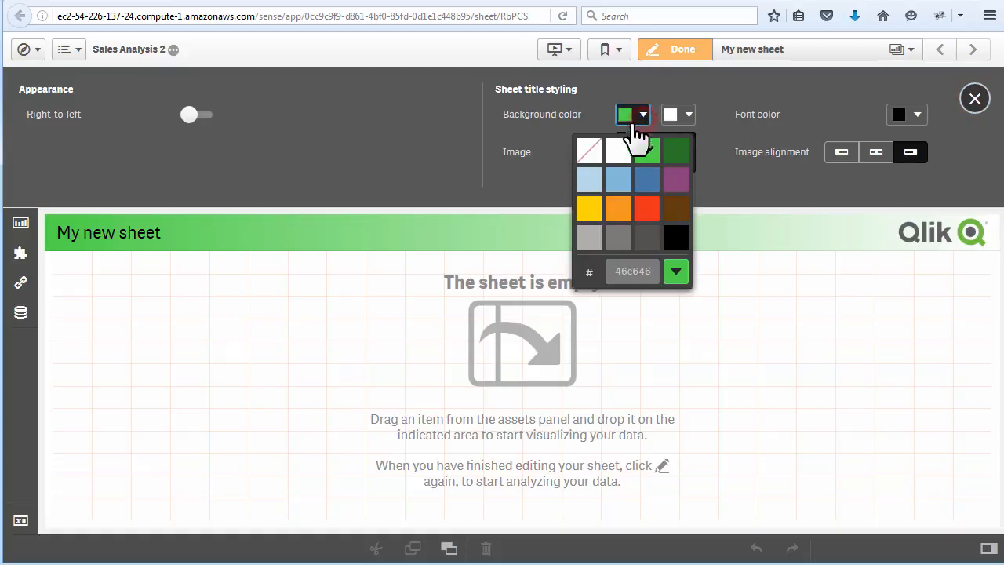
{"action": "left_click", "coordinate": [600, 208]}
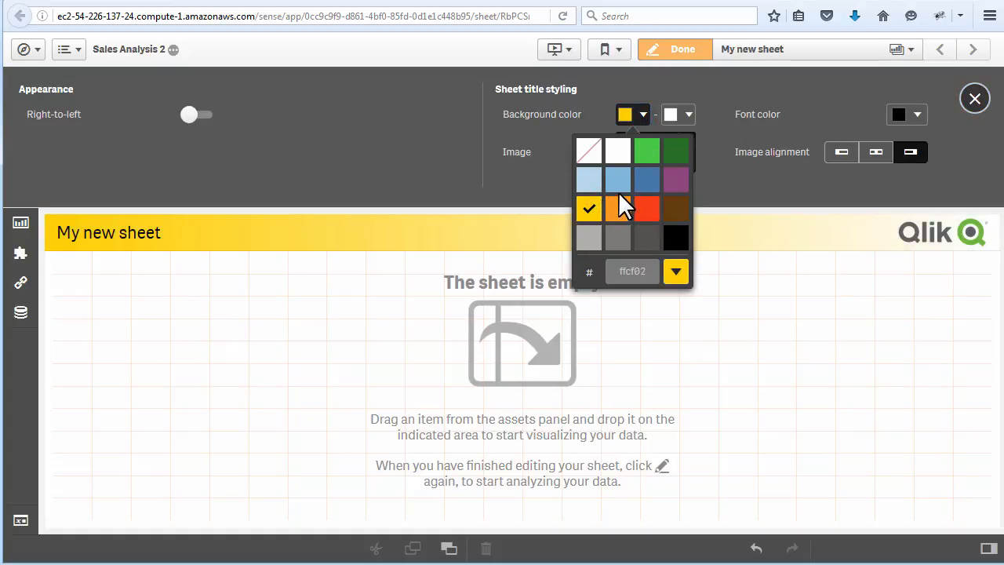
{"action": "left_click", "coordinate": [617, 152]}
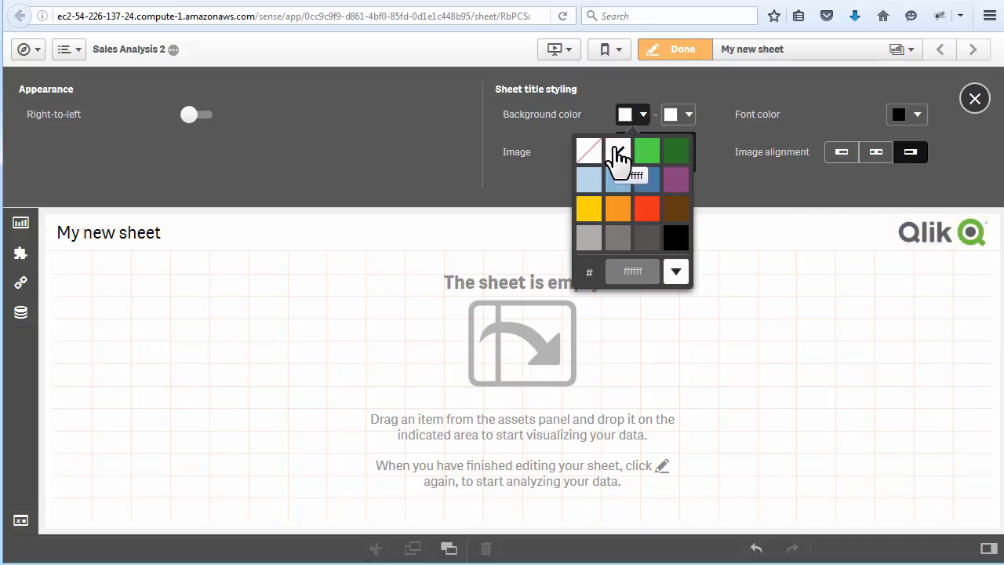
{"action": "left_click", "coordinate": [744, 177]}
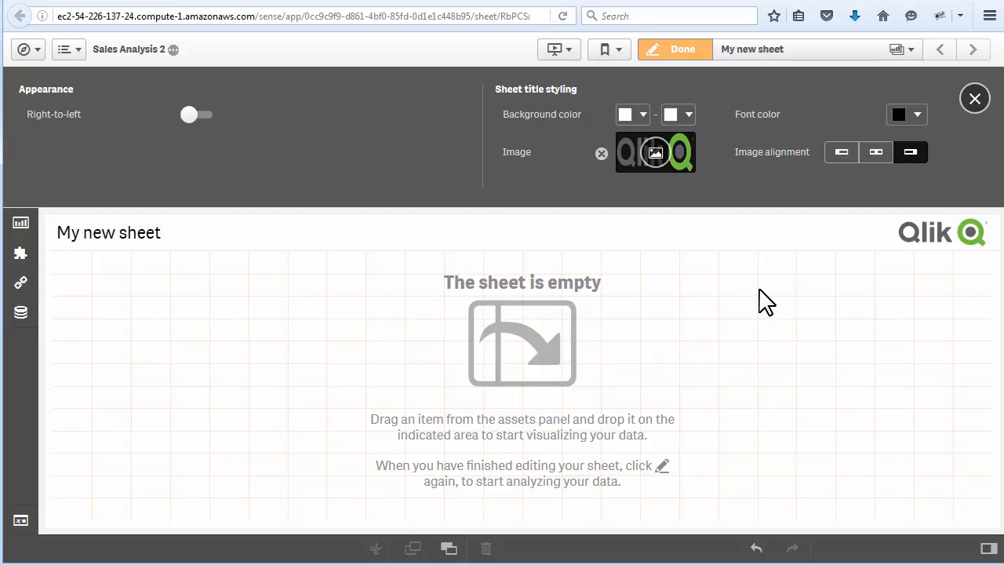
{"action": "left_click", "coordinate": [174, 50]}
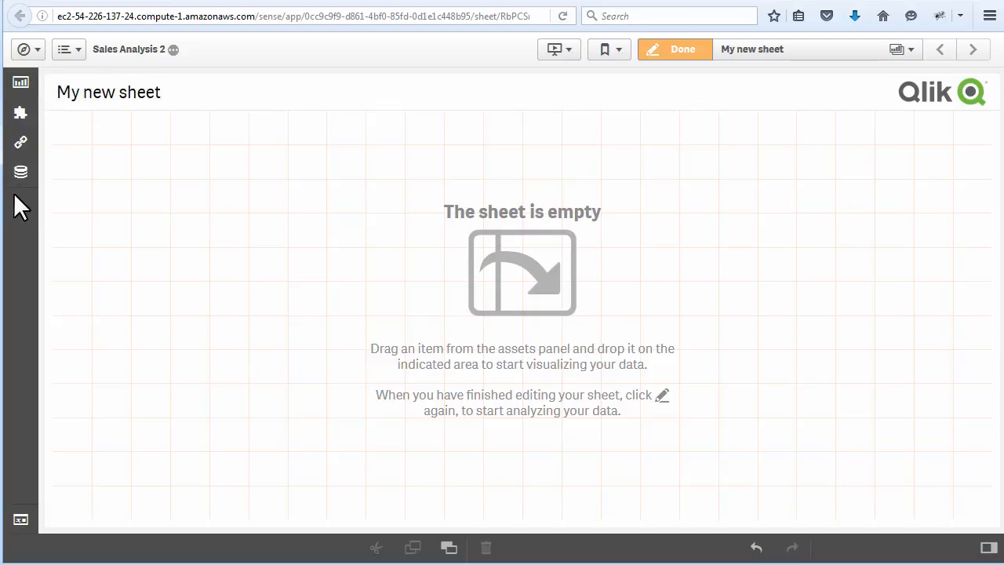
- Look over the empty sheet's assets and sheet properties, plus the options for navigating and managing the app
{"action": "left_click", "coordinate": [20, 89]}
{"action": "left_click", "coordinate": [20, 94]}
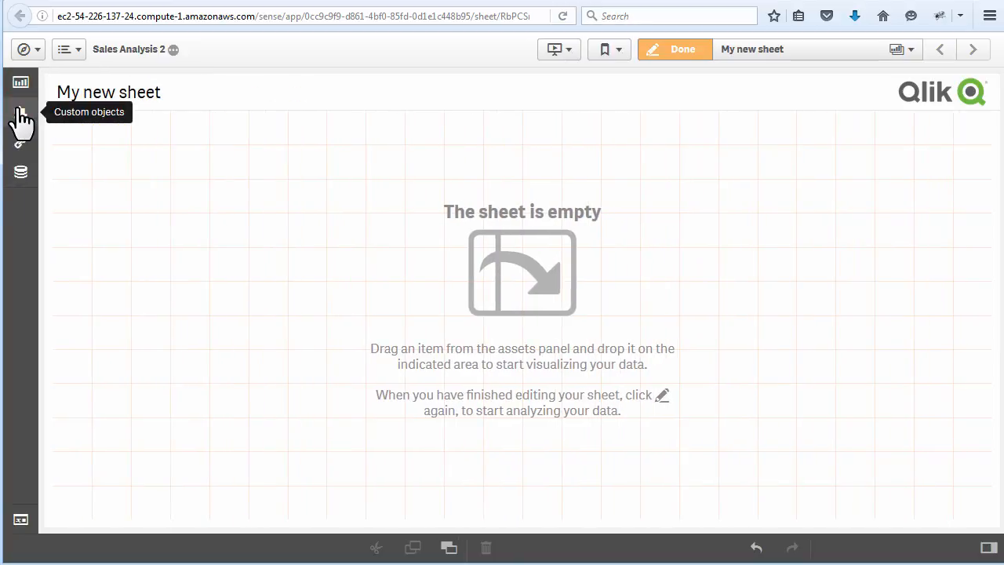
{"action": "left_click", "coordinate": [988, 547]}
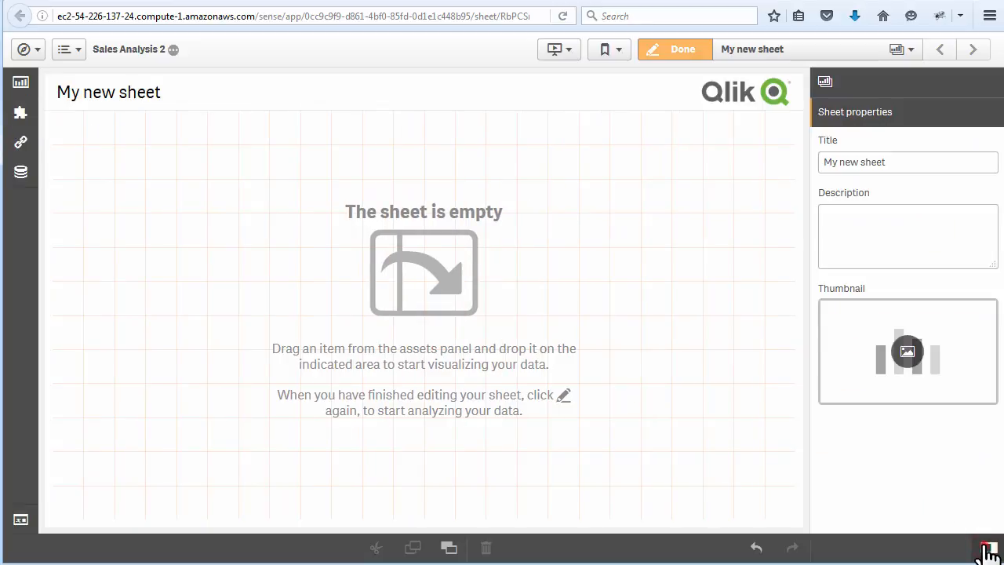
{"action": "left_click", "coordinate": [988, 549]}
{"action": "left_click", "coordinate": [35, 53]}
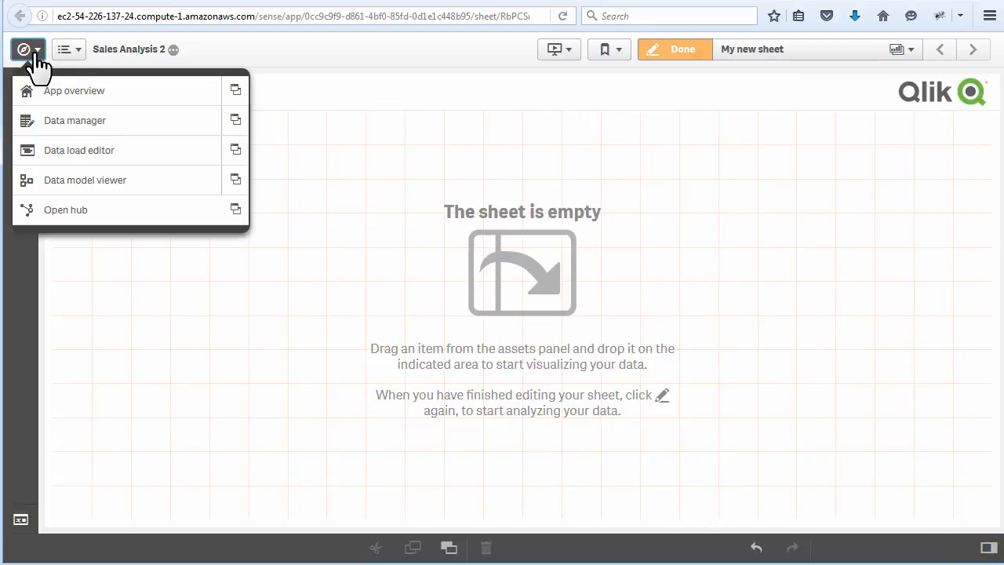
{"action": "left_click", "coordinate": [76, 51]}
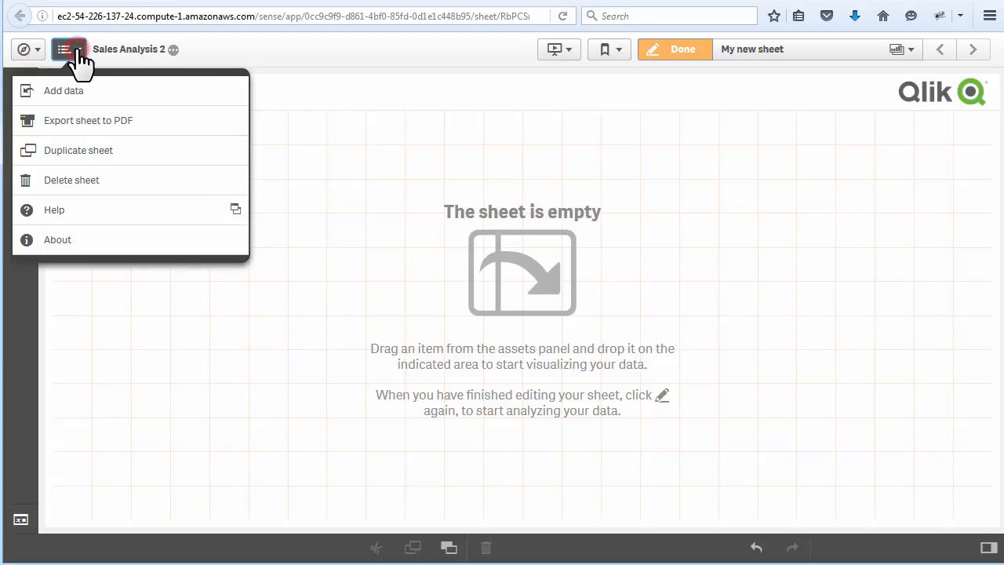
{"action": "left_click", "coordinate": [361, 148]}
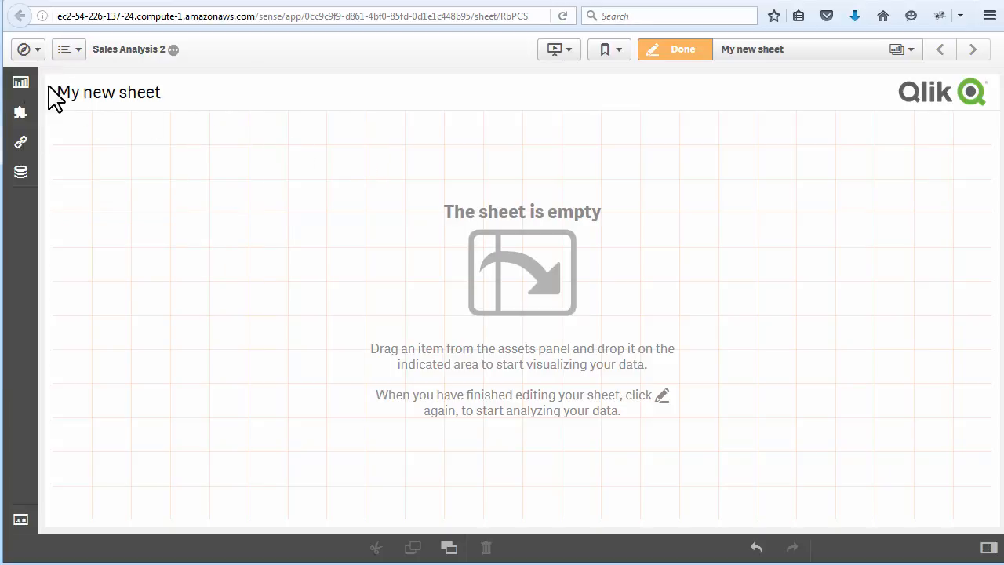
- Add a bar chart to the empty sheet with ProductID as its dimension
{"action": "left_click", "coordinate": [19, 82]}
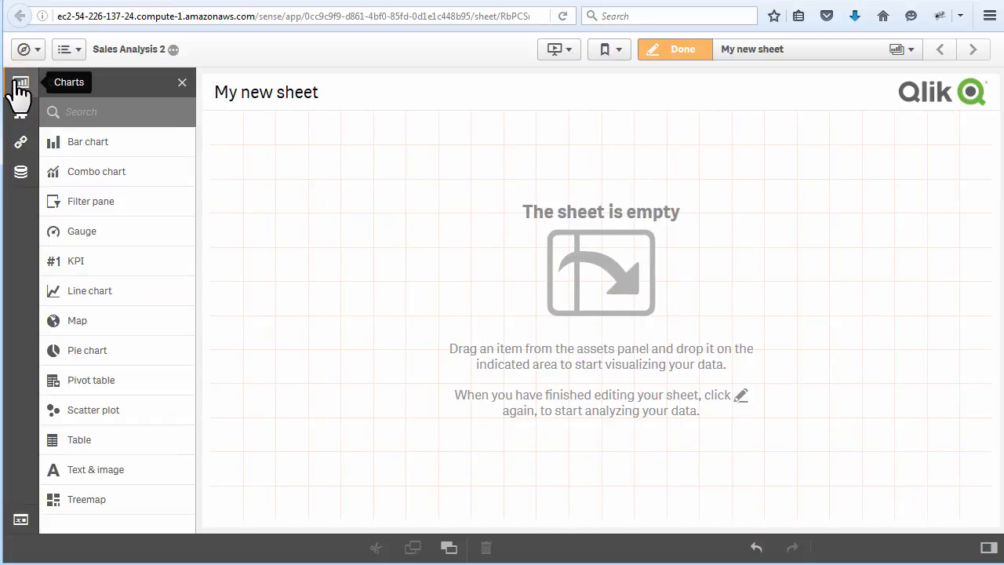
{"action": "left_click_drag", "start_coordinate": [71, 143], "coordinate": [317, 255]}
{"action": "left_click", "coordinate": [371, 337]}
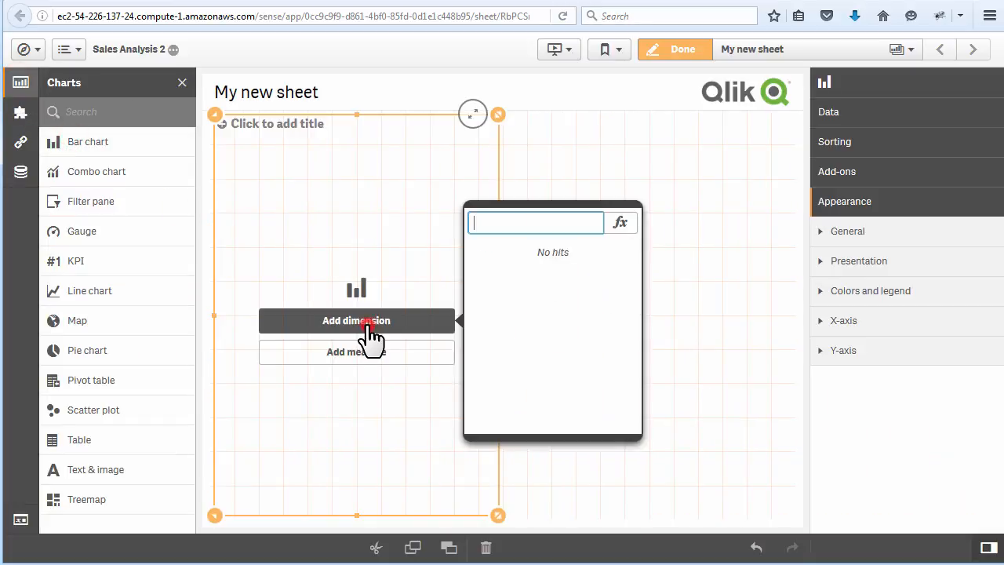
{"action": "type", "text": "sa"}
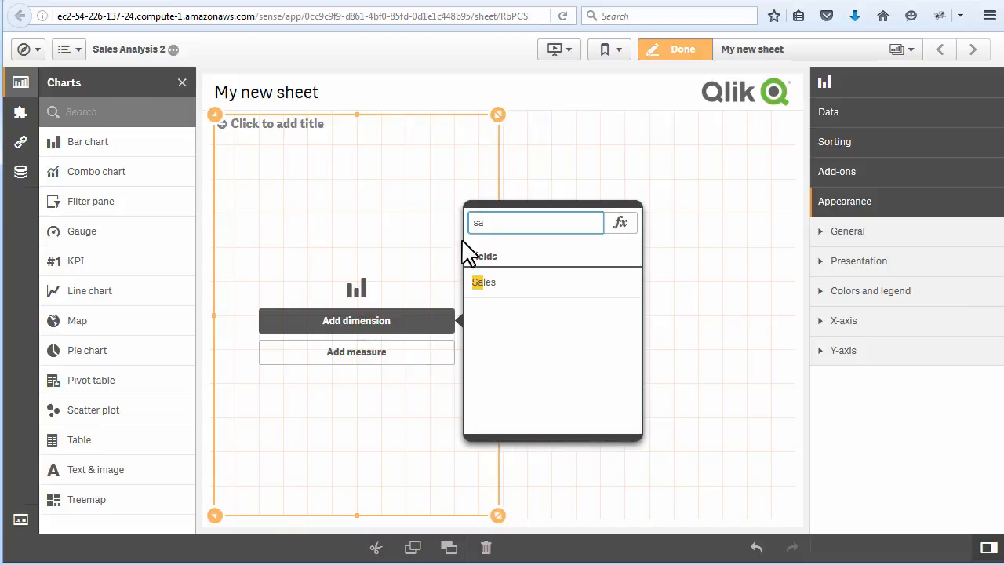
{"action": "key", "text": "BackSpace"}
{"action": "key", "text": "BackSpace"}
{"action": "scroll", "coordinate": [541, 329], "scroll_direction": "down", "scroll_amount": 3}
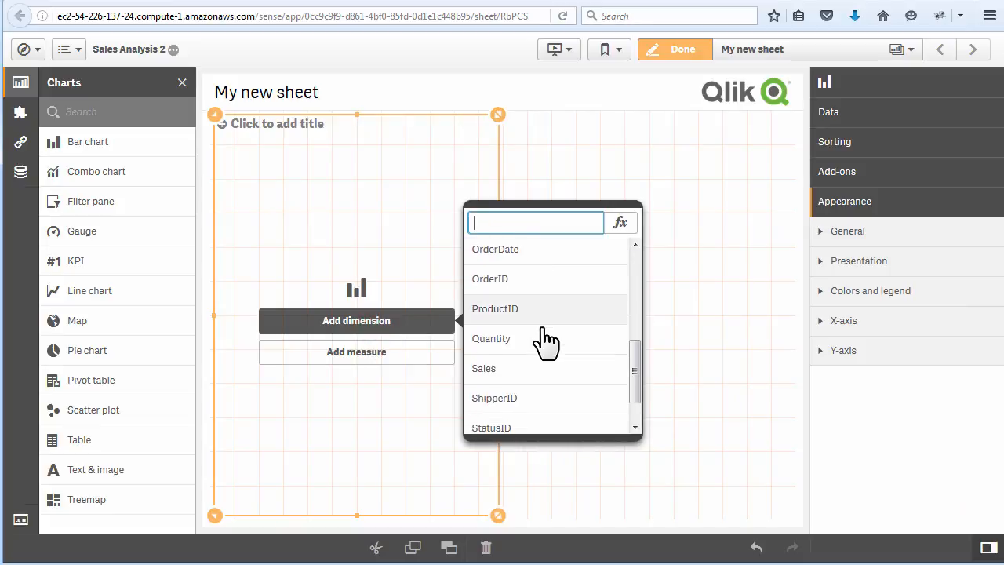
{"action": "scroll", "coordinate": [541, 328], "scroll_direction": "up", "scroll_amount": 1}
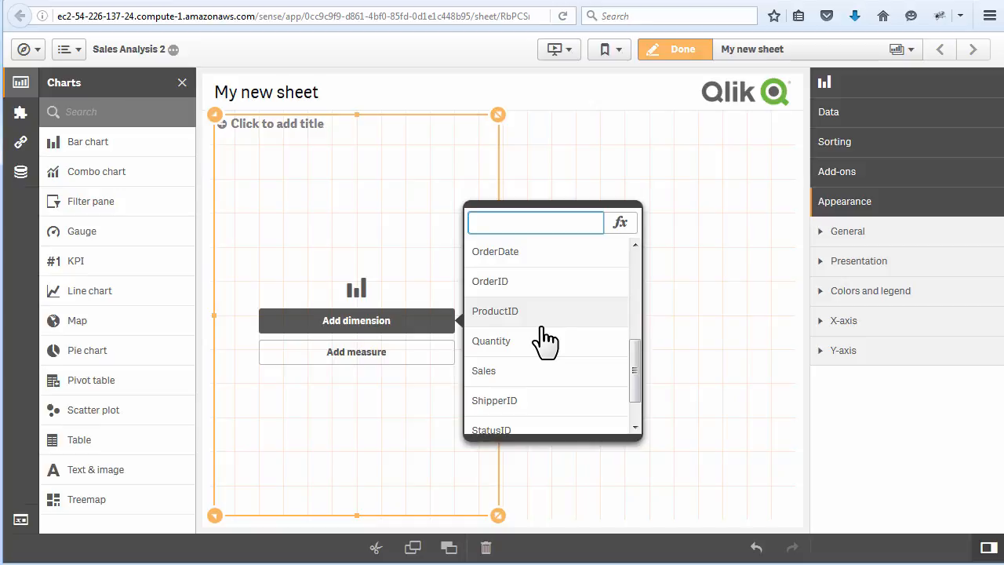
{"action": "left_click", "coordinate": [536, 312]}
- Add Sum(Sales) as the bar chart's measure and resize the chart to be wider and shorter
{"action": "left_click", "coordinate": [428, 353]}
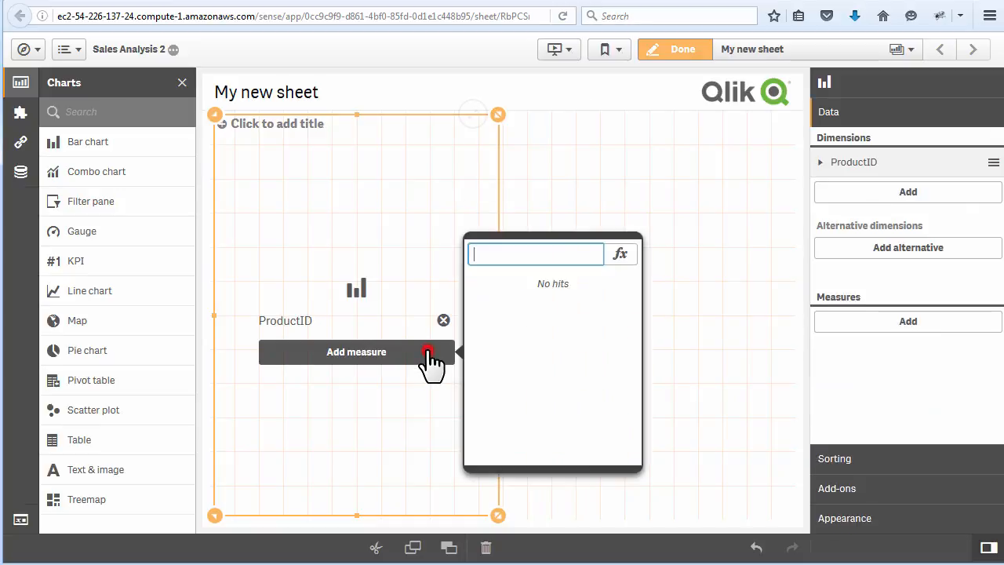
{"action": "type", "text": "sa"}
{"action": "left_click", "coordinate": [481, 317]}
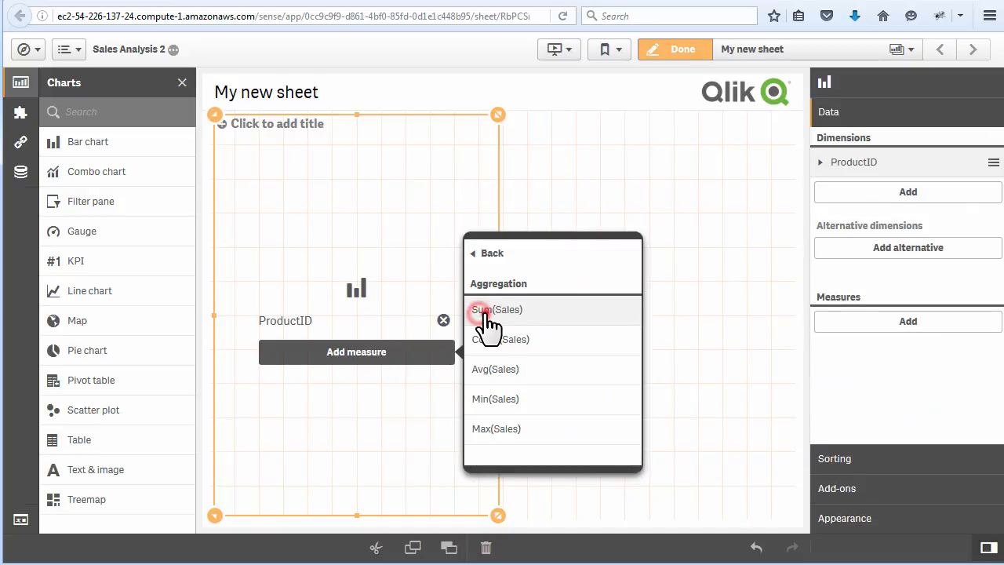
{"action": "left_click", "coordinate": [484, 312]}
{"action": "left_click_drag", "start_coordinate": [499, 515], "coordinate": [542, 375]}
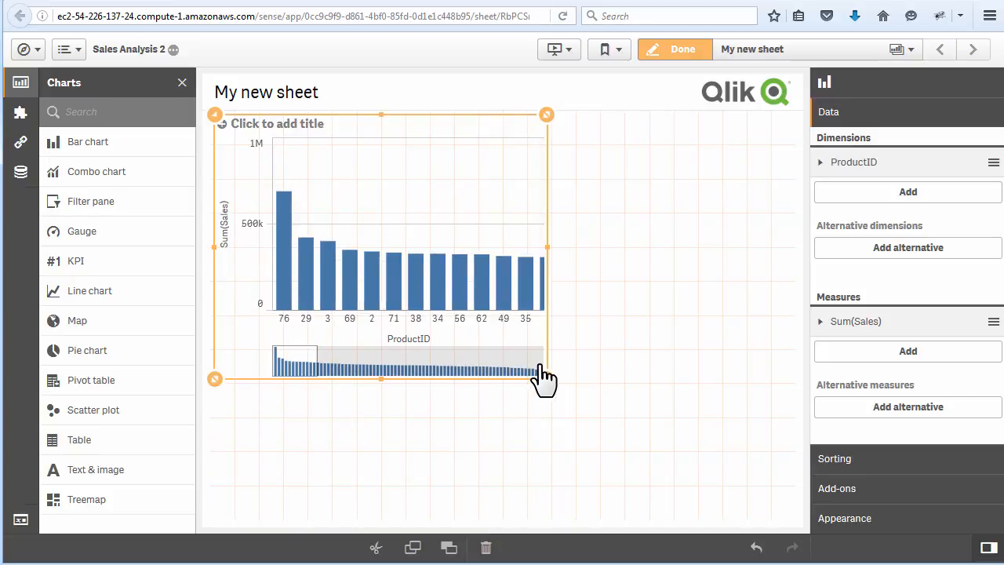
- Examine the bar chart's ProductID dimension settings, add-ons and appearance properties
{"action": "left_click", "coordinate": [832, 162]}
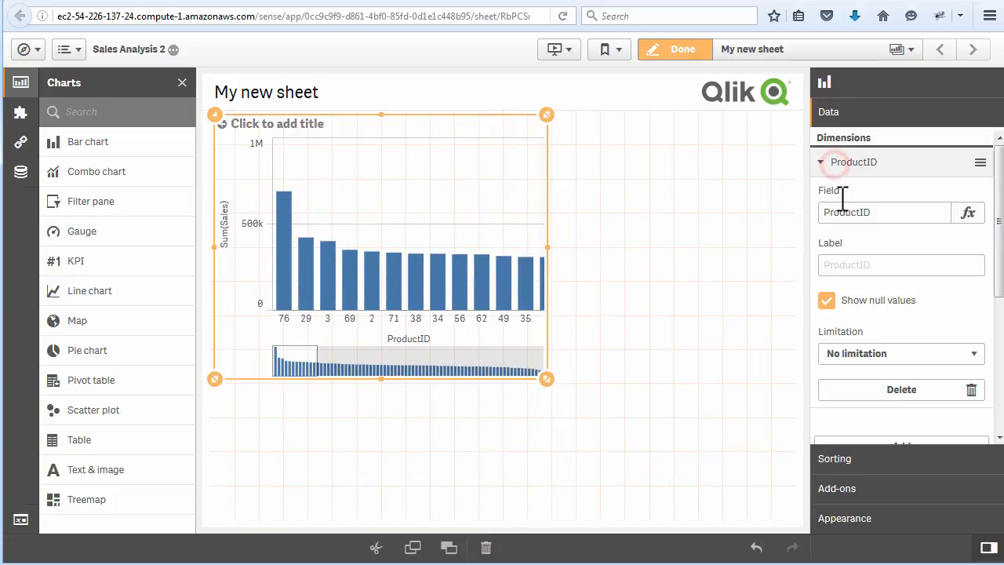
{"action": "left_click", "coordinate": [851, 488]}
{"action": "left_click", "coordinate": [855, 520]}
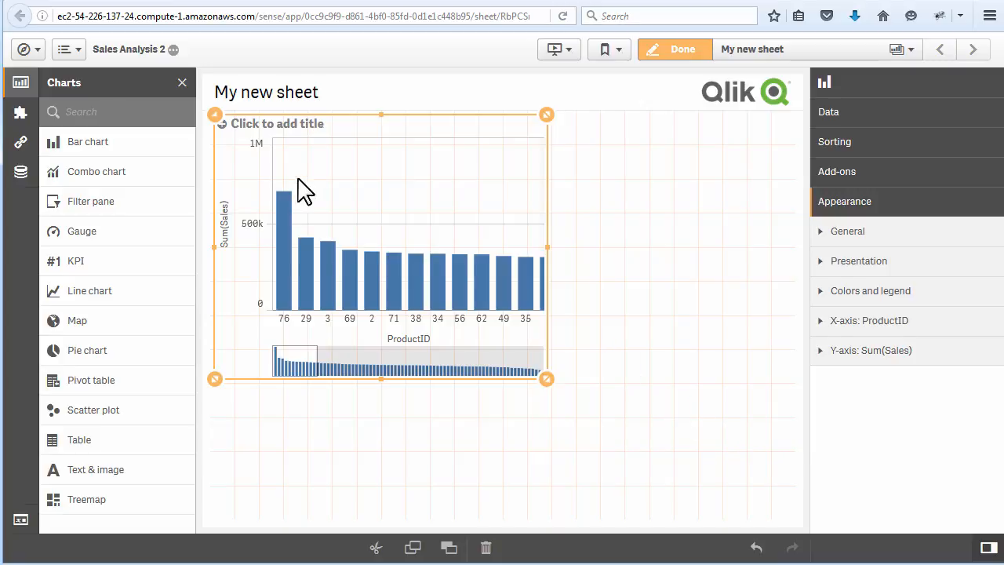
- Browse the custom objects, viewing the extensions and the qonnections-widget-lib widgets
{"action": "left_click", "coordinate": [21, 116]}
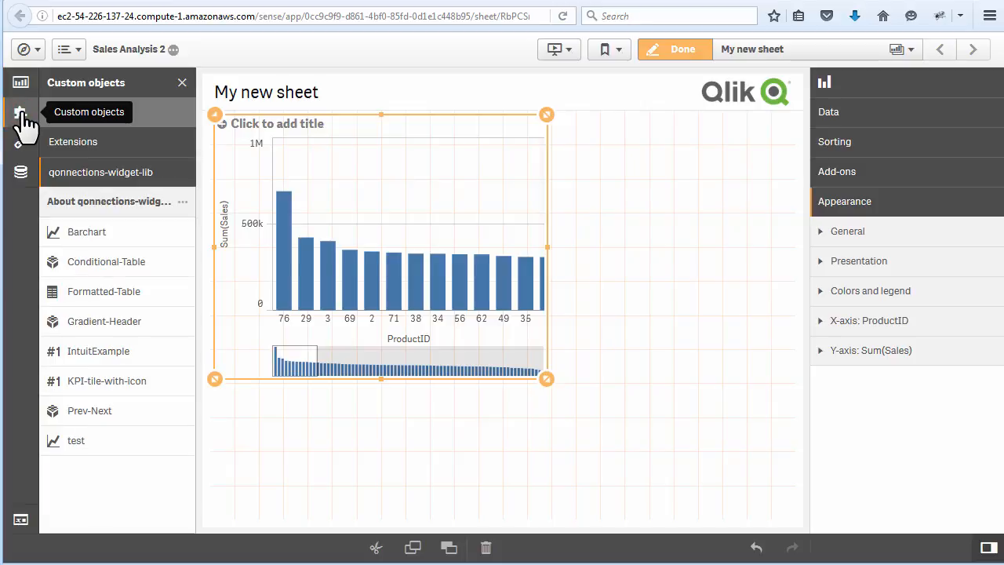
{"action": "left_click", "coordinate": [83, 145]}
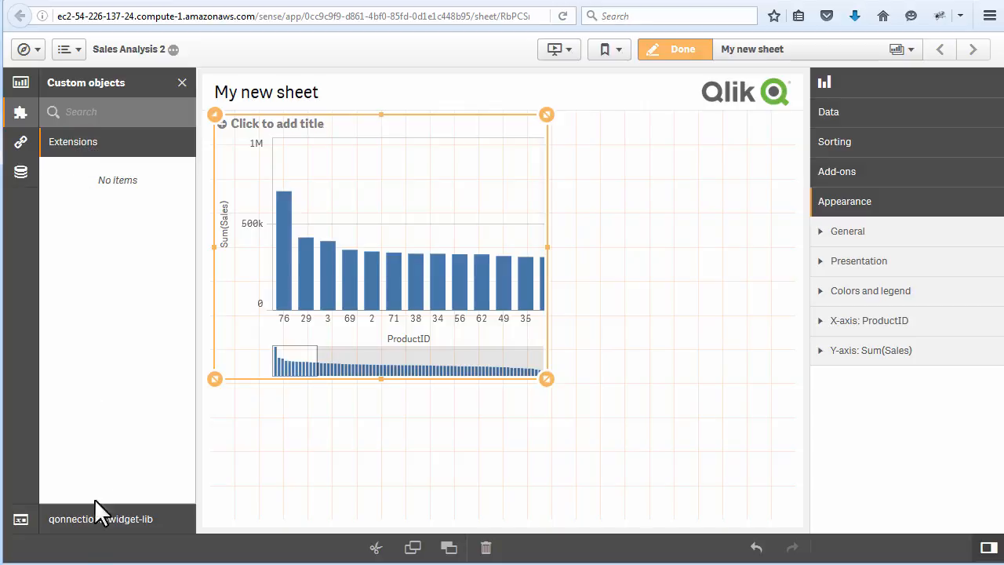
{"action": "left_click", "coordinate": [95, 519]}
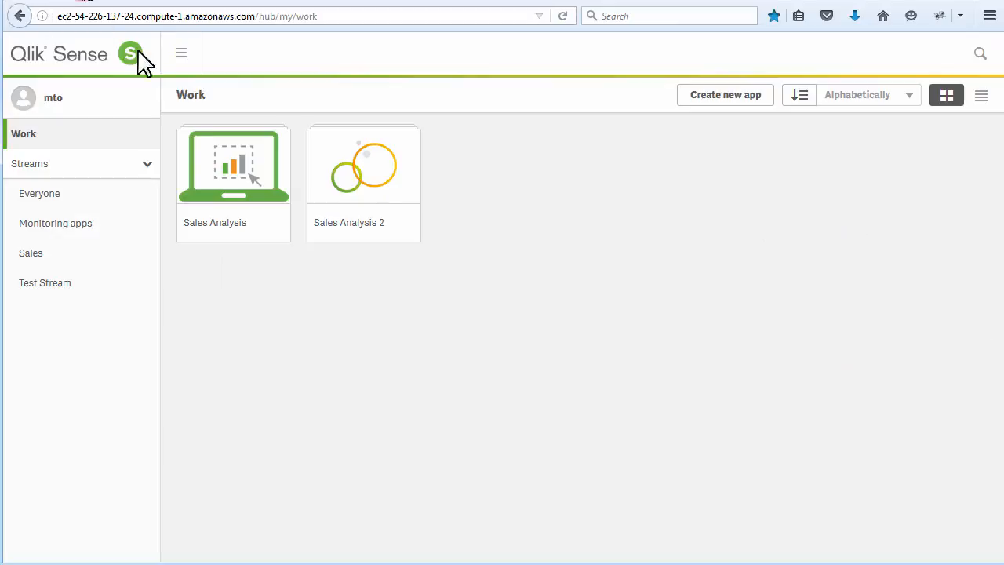
- Open Dev Hub from the Qlik Sense hub and look at its Widget editor tool
{"action": "left_click", "coordinate": [176, 55]}
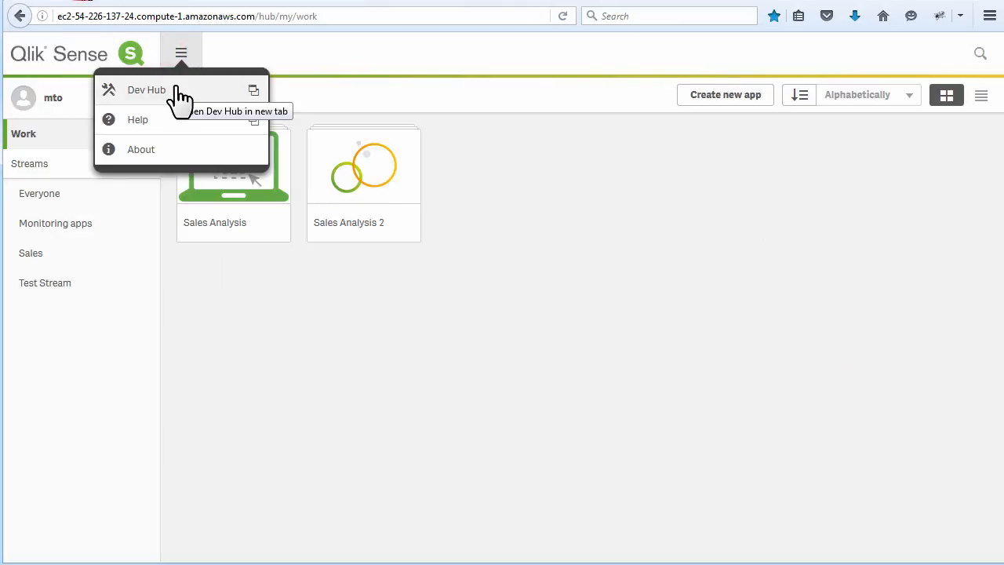
{"action": "left_click", "coordinate": [176, 89]}
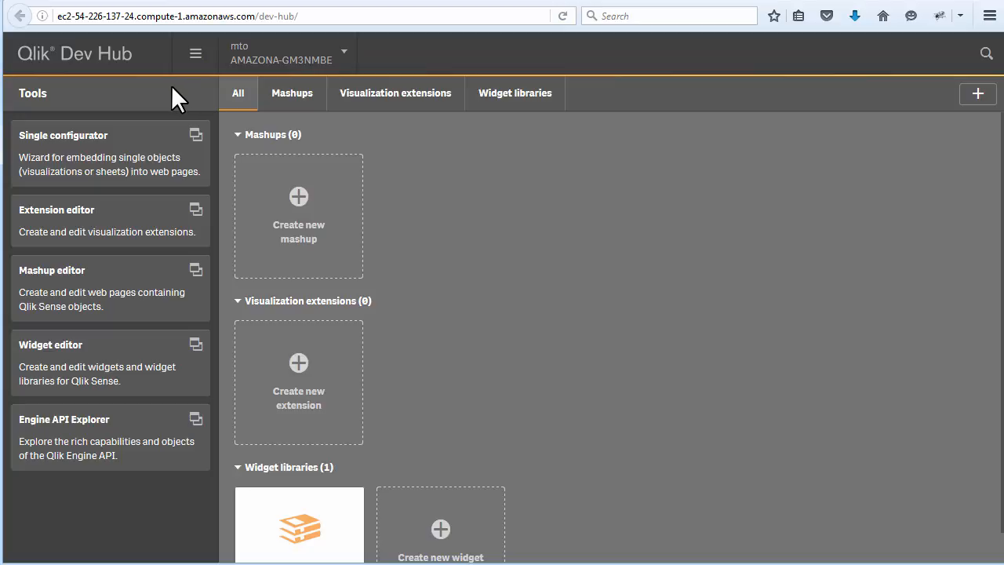
{"action": "left_click", "coordinate": [117, 347]}
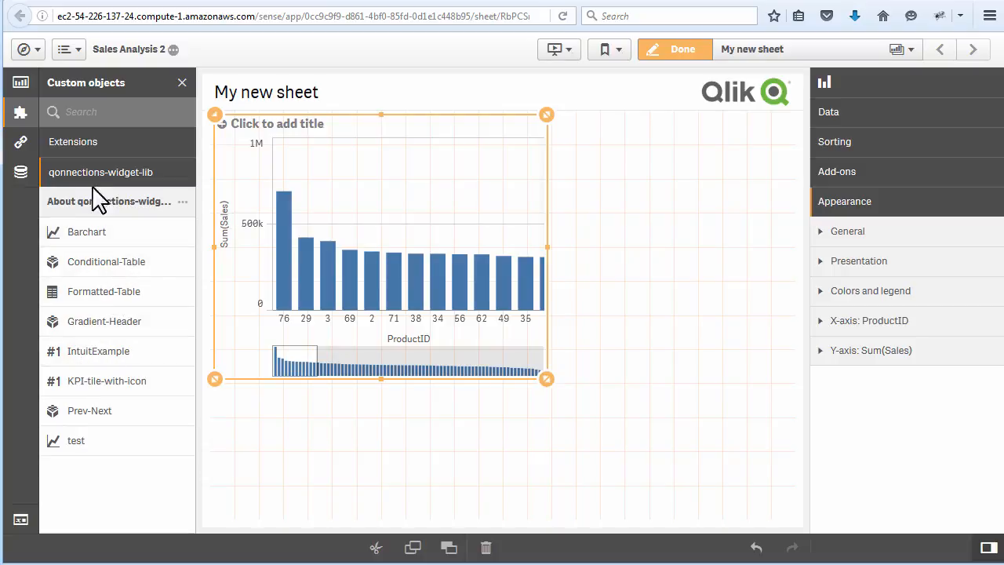
- Add the bar chart to the master visualizations under the name Sales
{"action": "left_click", "coordinate": [21, 144]}
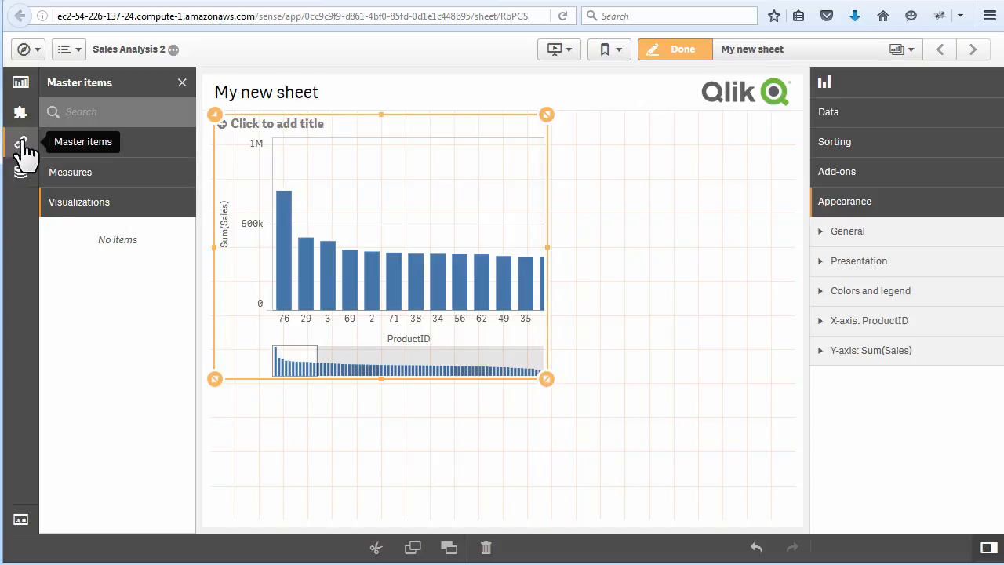
{"action": "left_click_drag", "start_coordinate": [290, 243], "coordinate": [129, 349]}
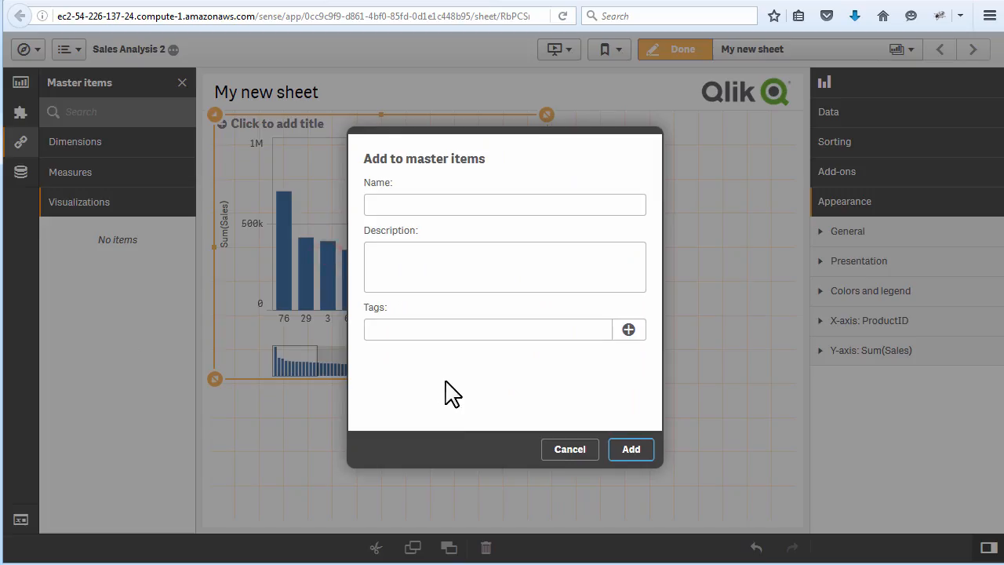
{"action": "left_click", "coordinate": [394, 206]}
{"action": "type", "text": "Sales"}
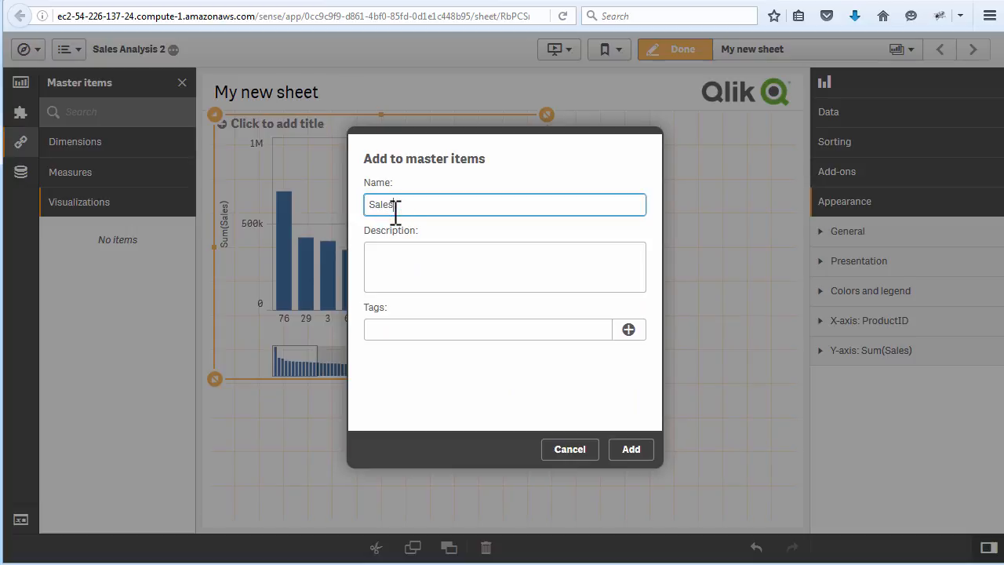
{"action": "left_click", "coordinate": [623, 453]}
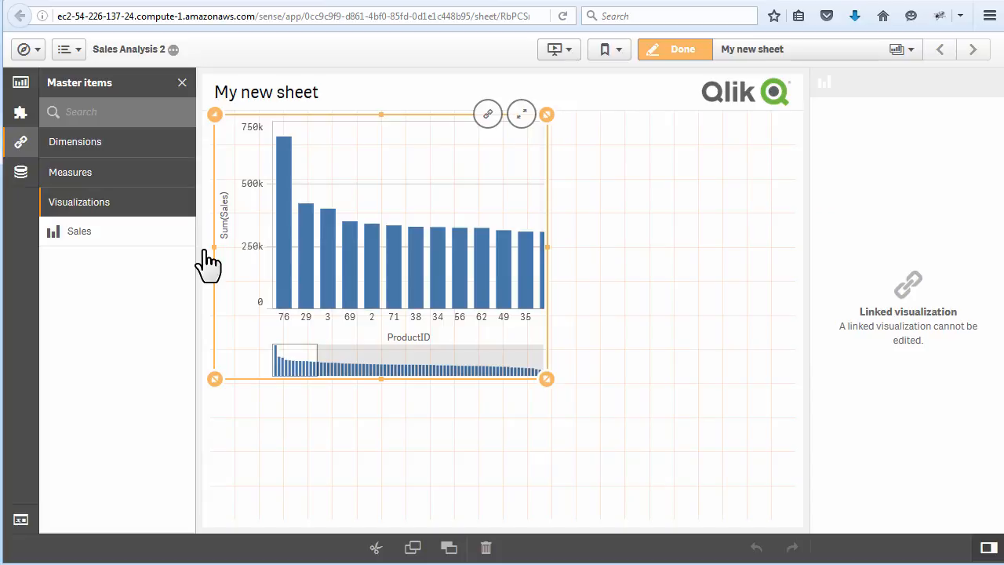
- View the fields of all tables in the app, and deselect the chart to show the sheet properties
{"action": "left_click", "coordinate": [22, 174]}
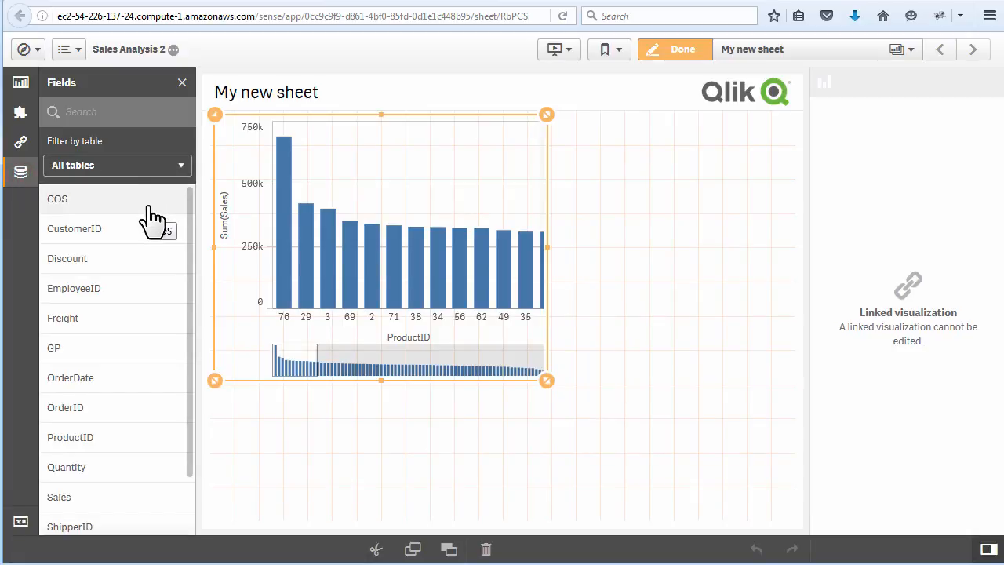
{"action": "left_click", "coordinate": [625, 310]}
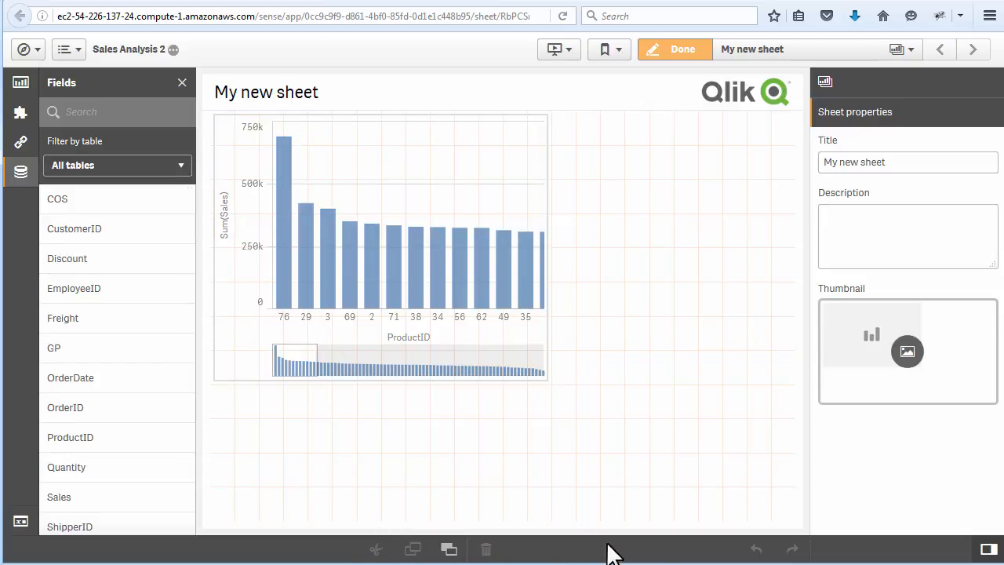
{"action": "left_click", "coordinate": [751, 416]}
- Open the online help on Sheet view, return to the sheet being edited and look at the app options again
{"action": "left_click", "coordinate": [75, 50]}
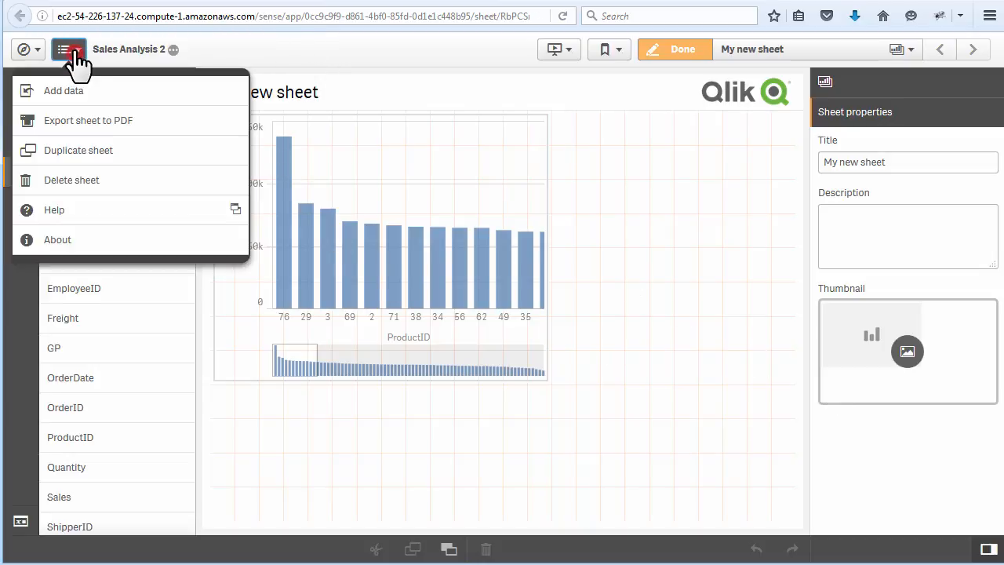
{"action": "left_click", "coordinate": [118, 209]}
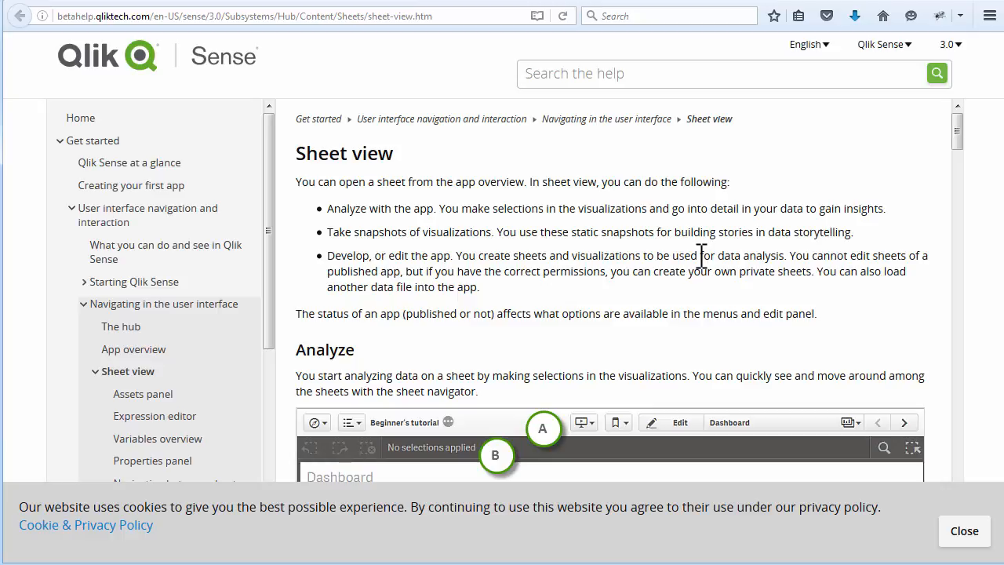
{"action": "left_click_drag", "start_coordinate": [957, 130], "coordinate": [982, 118]}
{"action": "left_click", "coordinate": [326, 0]}
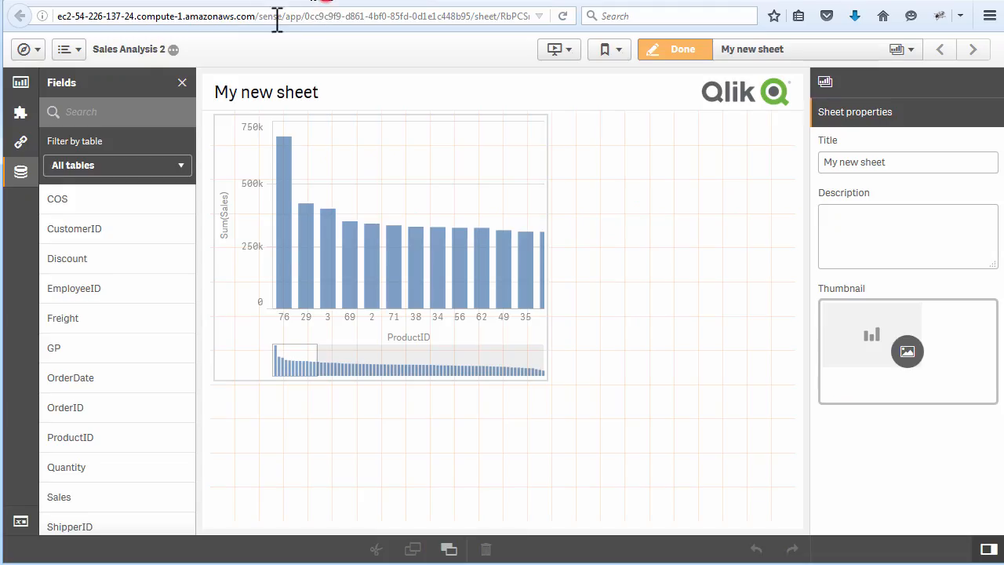
{"action": "left_click", "coordinate": [69, 50]}
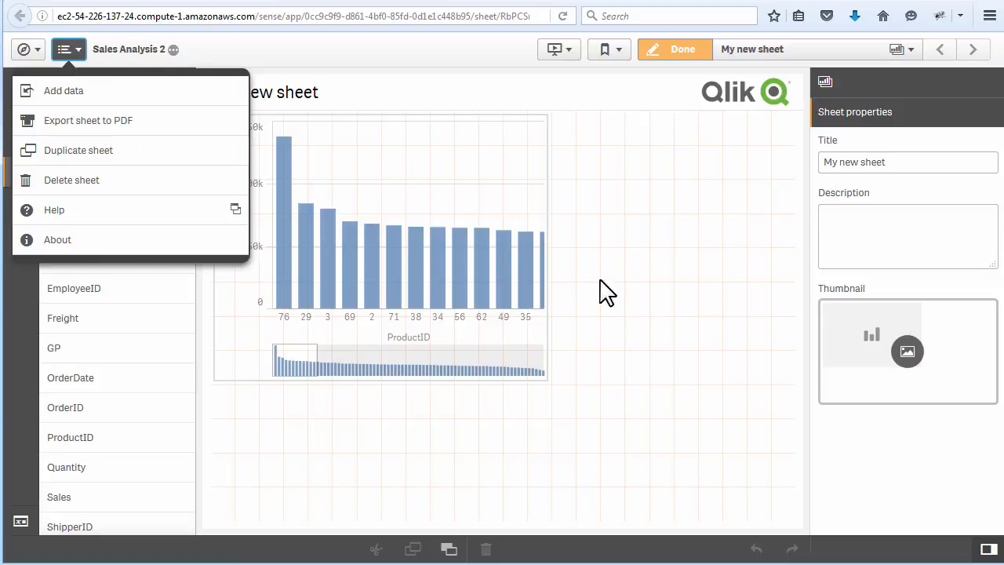
{"action": "left_click", "coordinate": [704, 321]}
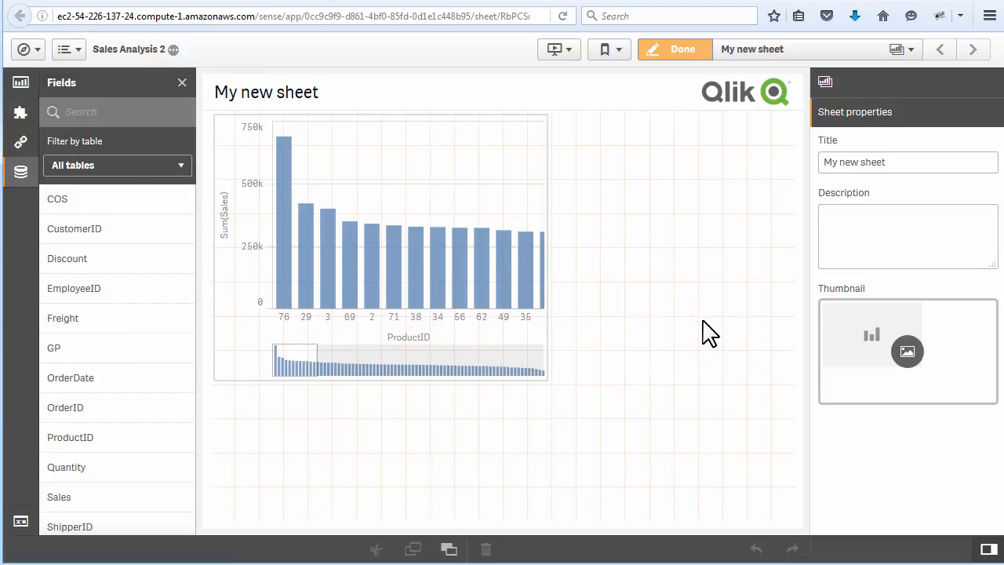